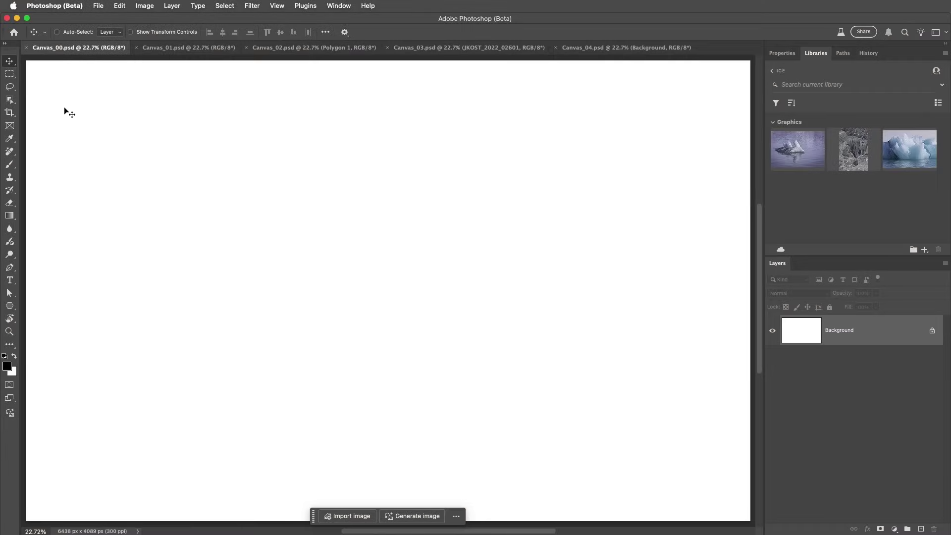
- Draw a tall rectangular frame over the left half of the blank canvas with the Frame tool
click(10, 126)
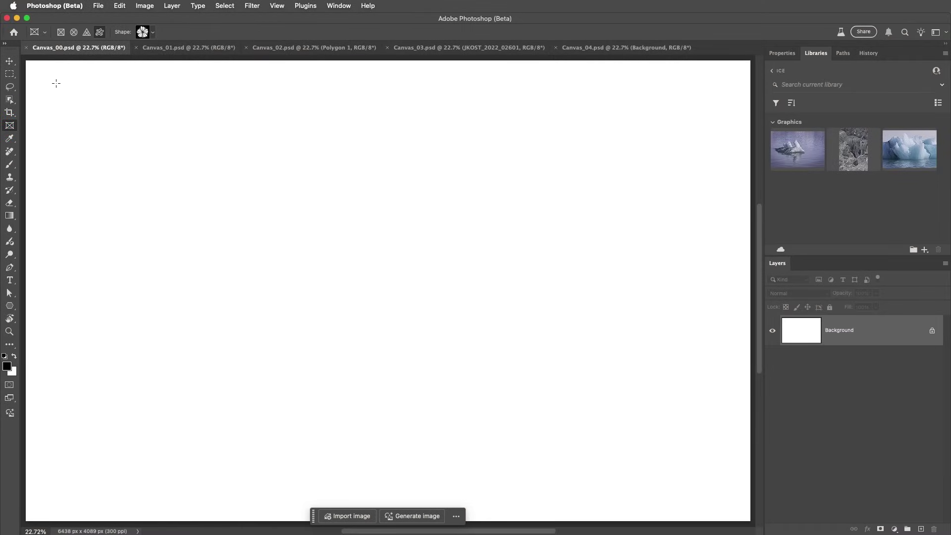
click(61, 32)
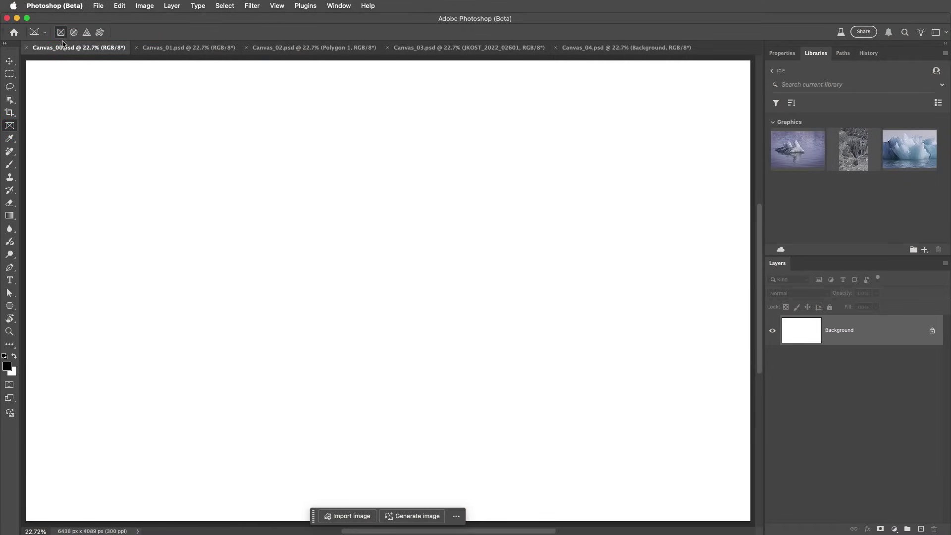
mouse_move(59, 92)
mouse_down()
mouse_move(210, 308)
mouse_move(388, 450)
mouse_up()
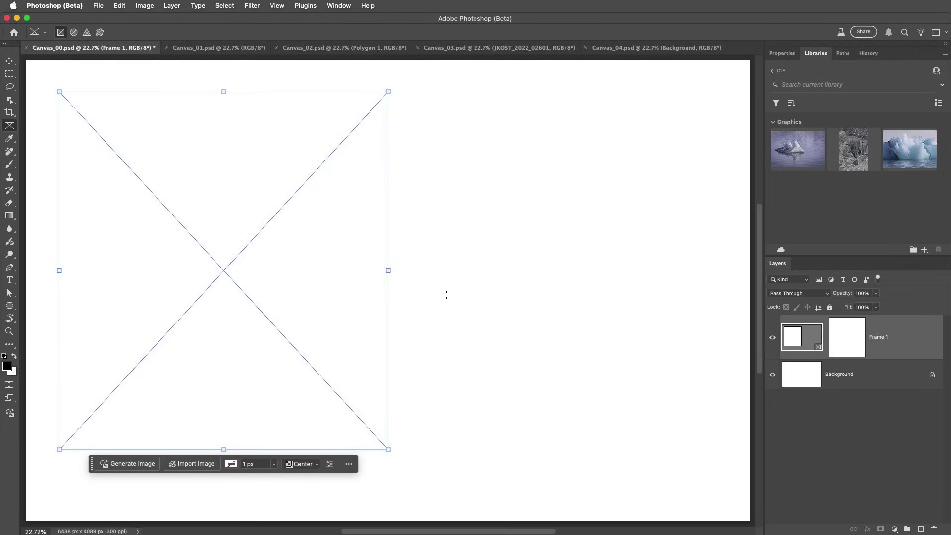
- Narrow and shorten the empty frame, and move it slightly down and to the right on the canvas
drag(394, 272, 331, 270)
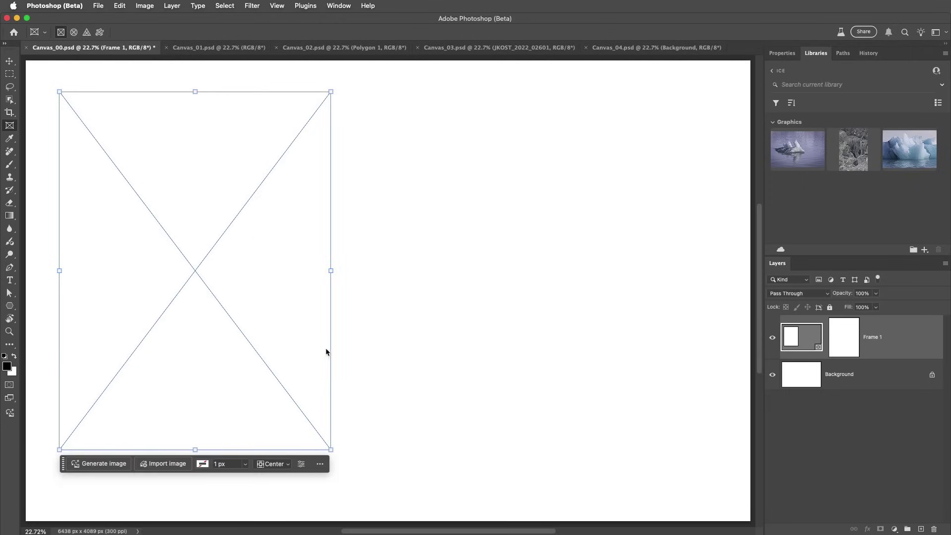
drag(330, 449, 341, 384)
drag(252, 305, 288, 349)
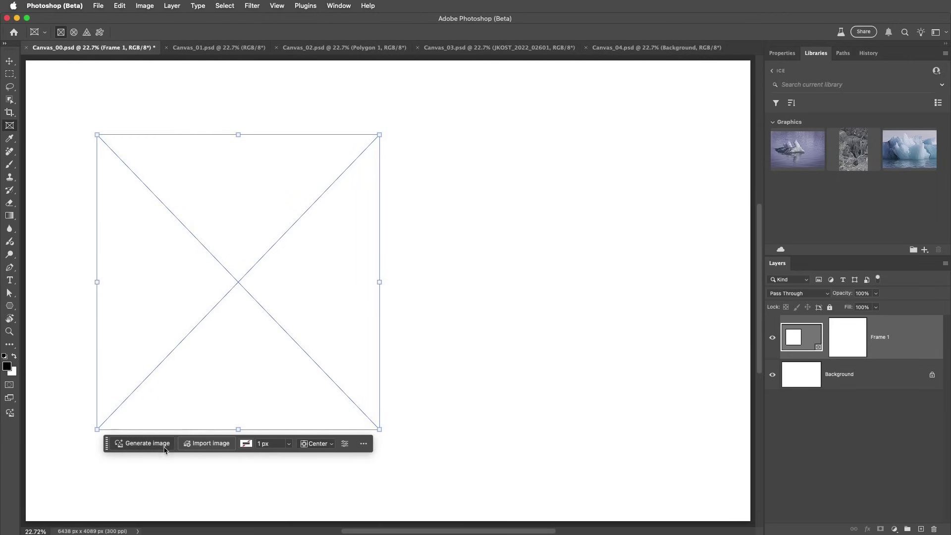
- Import the image JKOST_2012_03449_removed.jpg into the empty frame as an embedded file
click(210, 443)
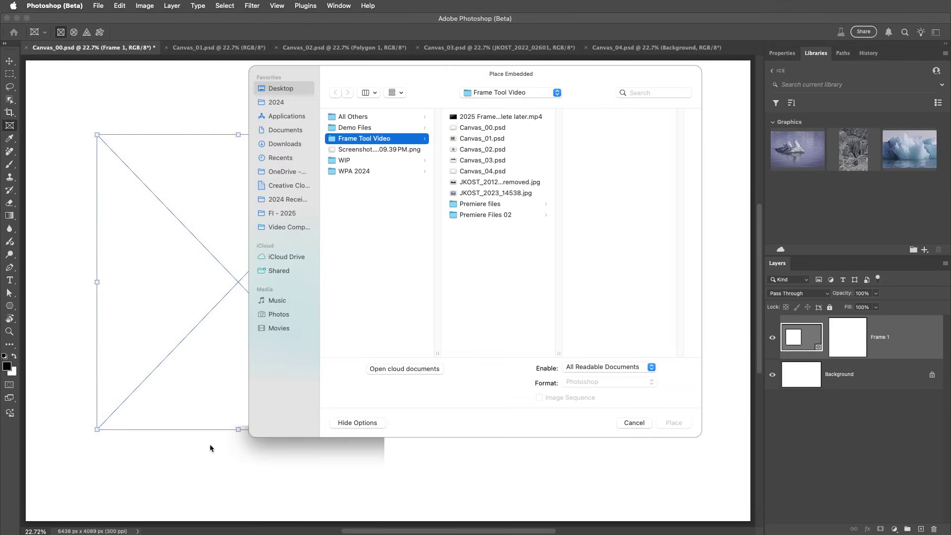
click(500, 182)
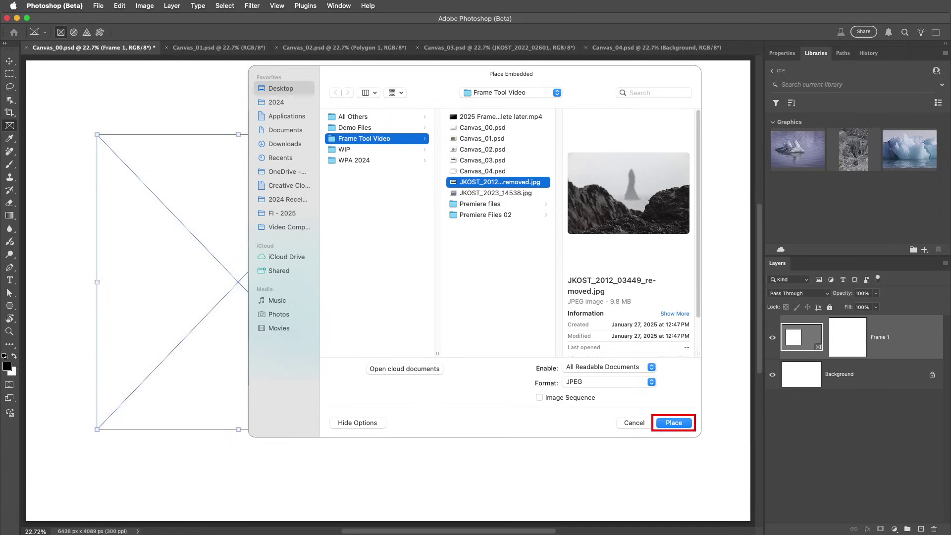
click(671, 423)
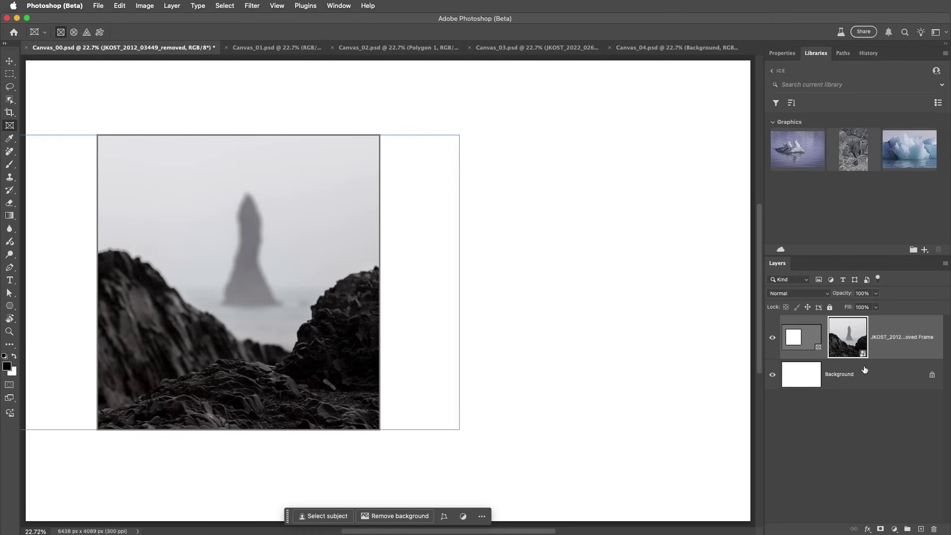
- Select only the frame, widen it to the right and lower its upper edge without scaling the image
click(801, 339)
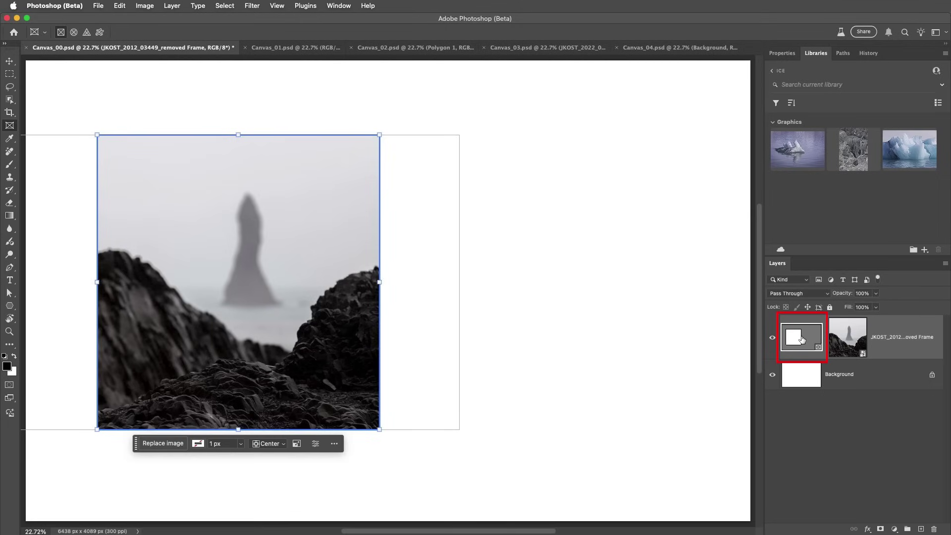
drag(380, 281, 422, 286)
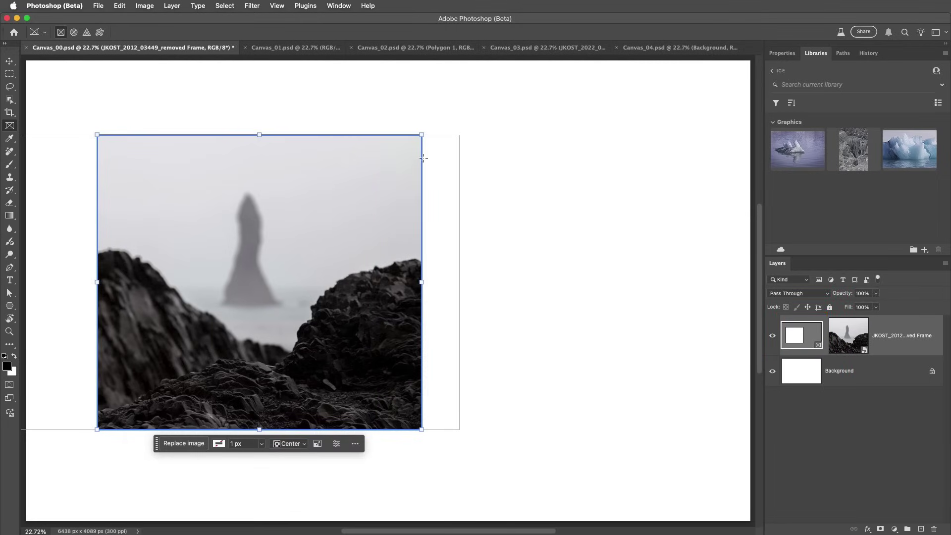
drag(421, 135, 412, 154)
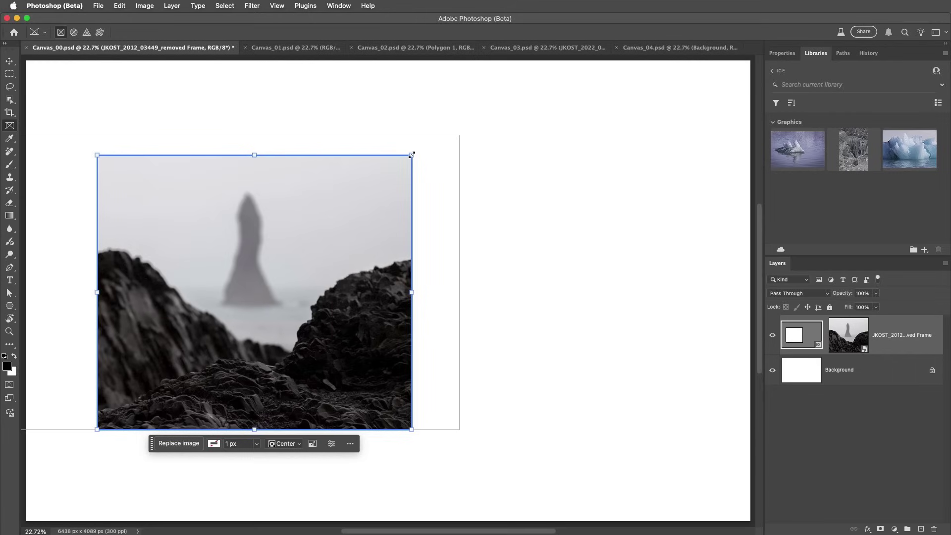
- Shift only the image right and down inside its frame, and move frame and image together up and to the right
click(845, 337)
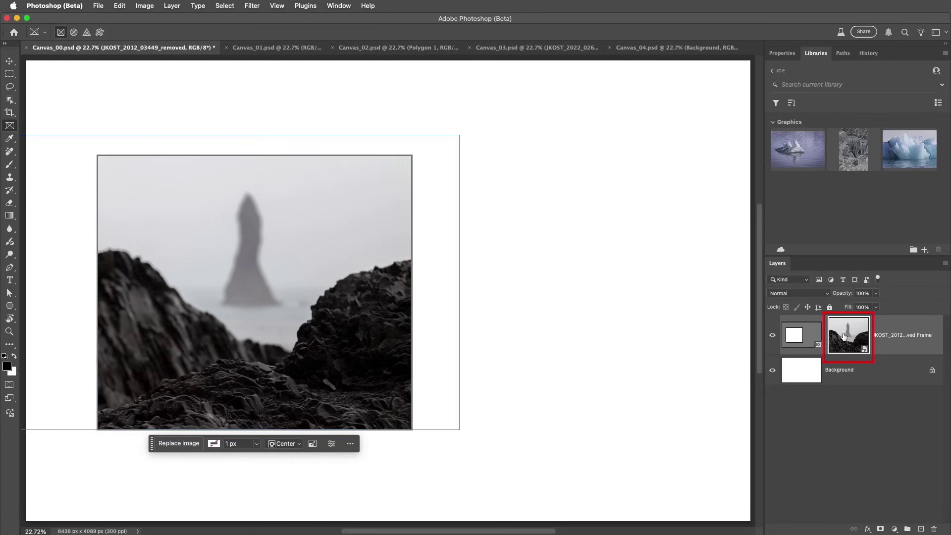
drag(358, 347, 384, 359)
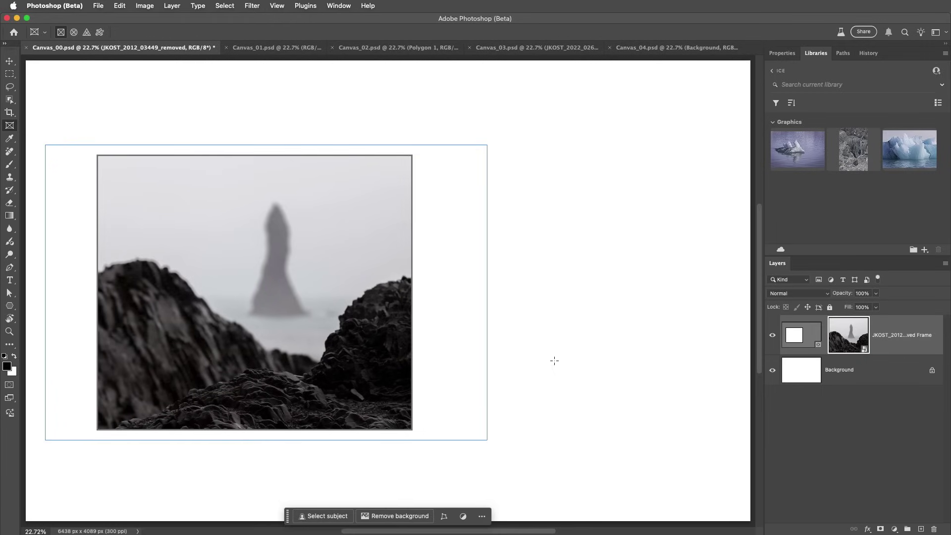
click(795, 340)
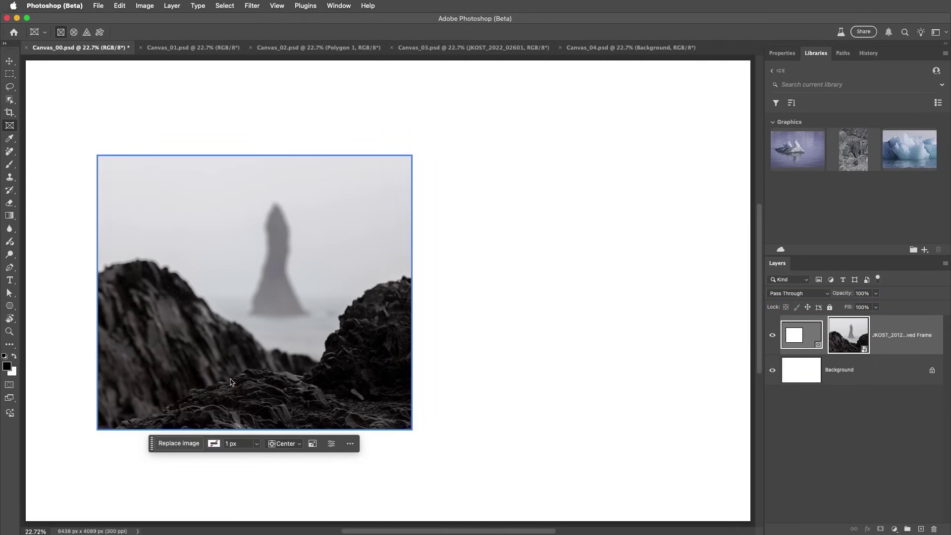
drag(238, 376, 261, 363)
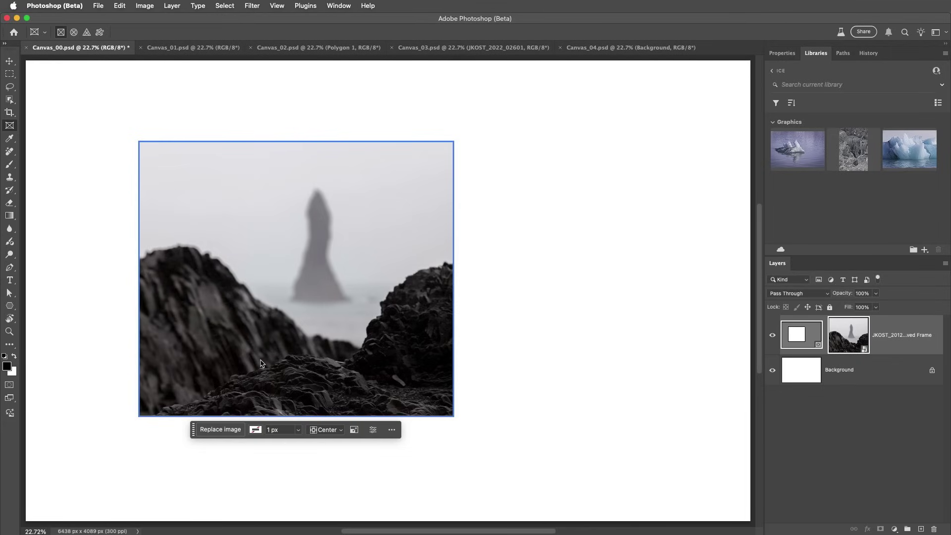
- Select only the image inside the frame directly on the canvas and shift it slightly to the left
click(260, 360)
double_click(261, 363)
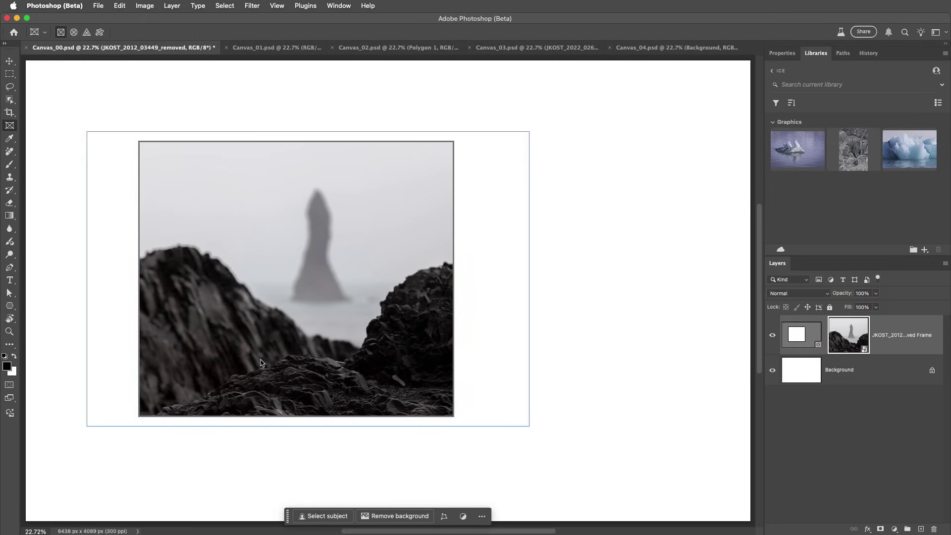
key(Escape)
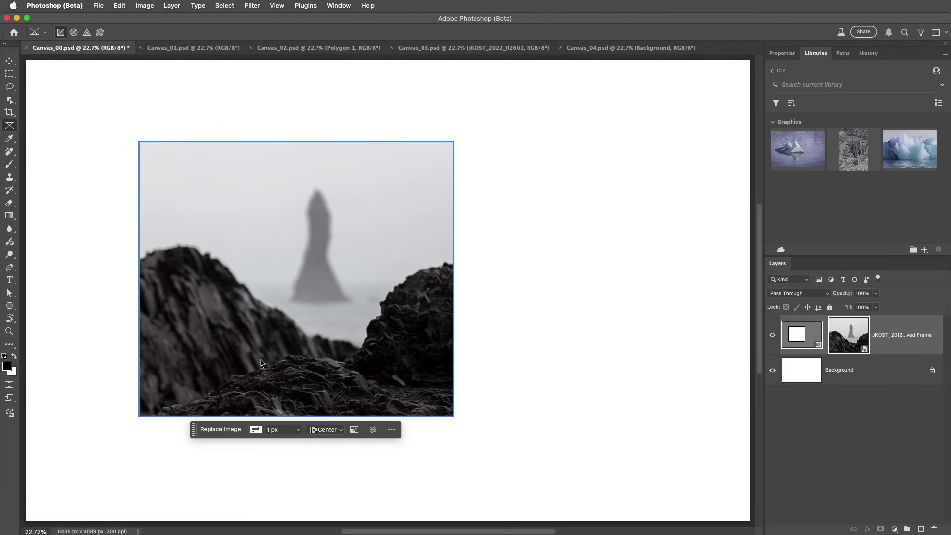
double_click(261, 362)
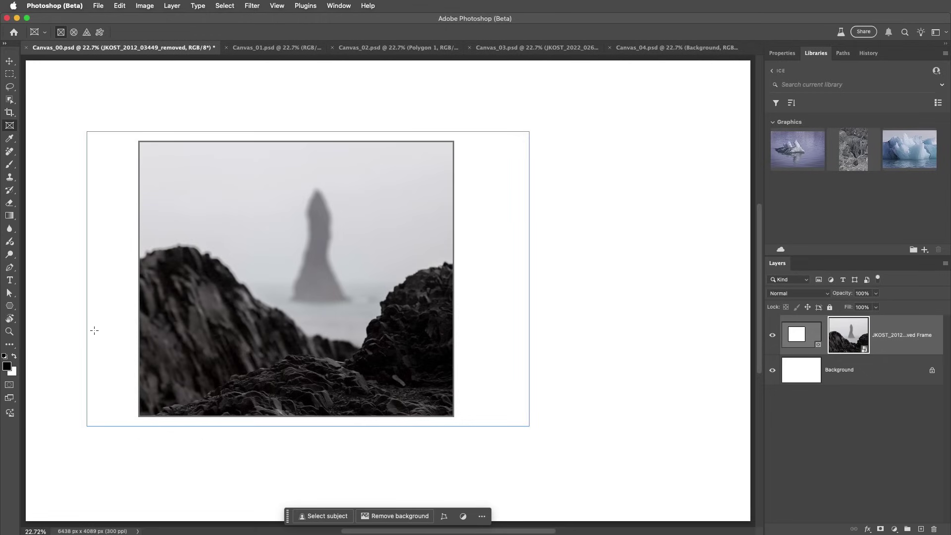
mouse_move(205, 346)
mouse_down()
mouse_move(211, 332)
mouse_move(188, 349)
mouse_up()
- Move the frame and image together slightly left, and narrow the frame from its right edge
click(204, 350)
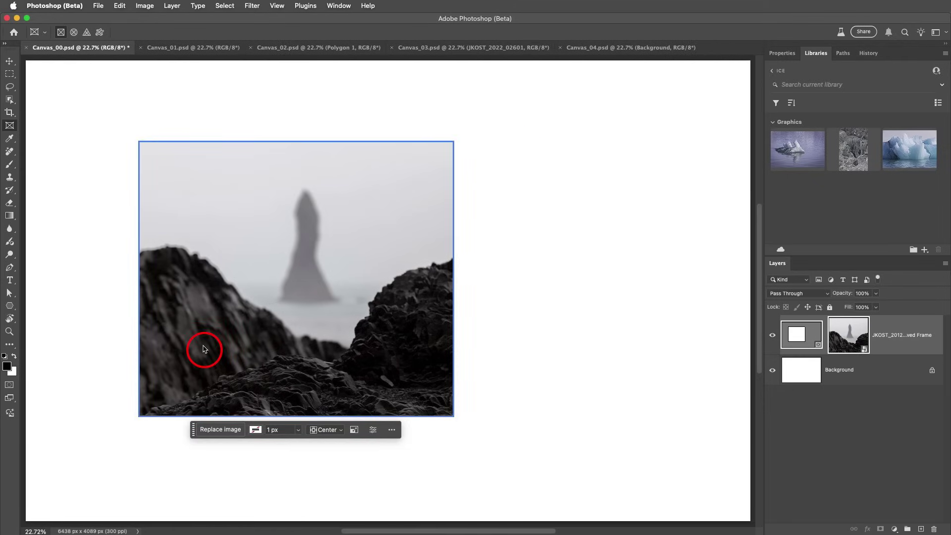
mouse_move(203, 349)
mouse_down()
mouse_move(152, 343)
mouse_move(188, 346)
mouse_up()
click(435, 327)
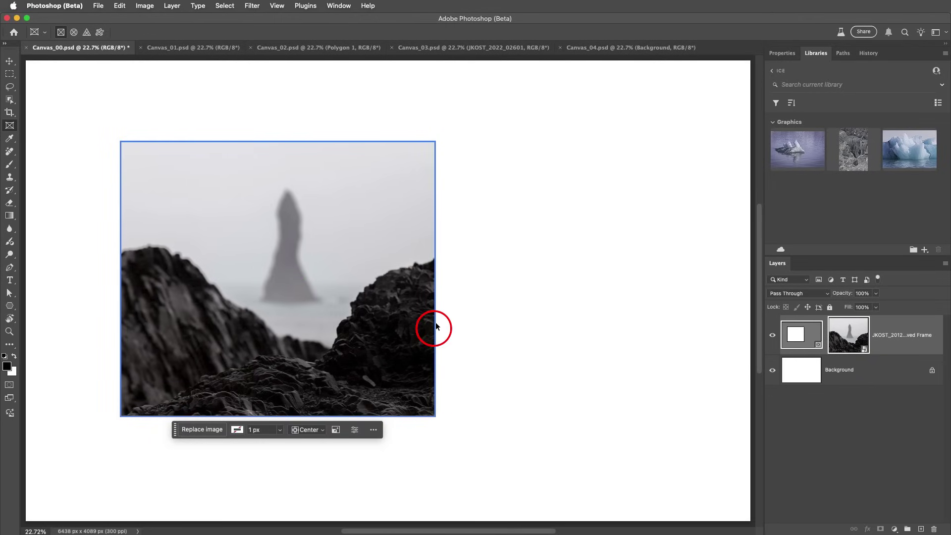
drag(435, 278, 391, 277)
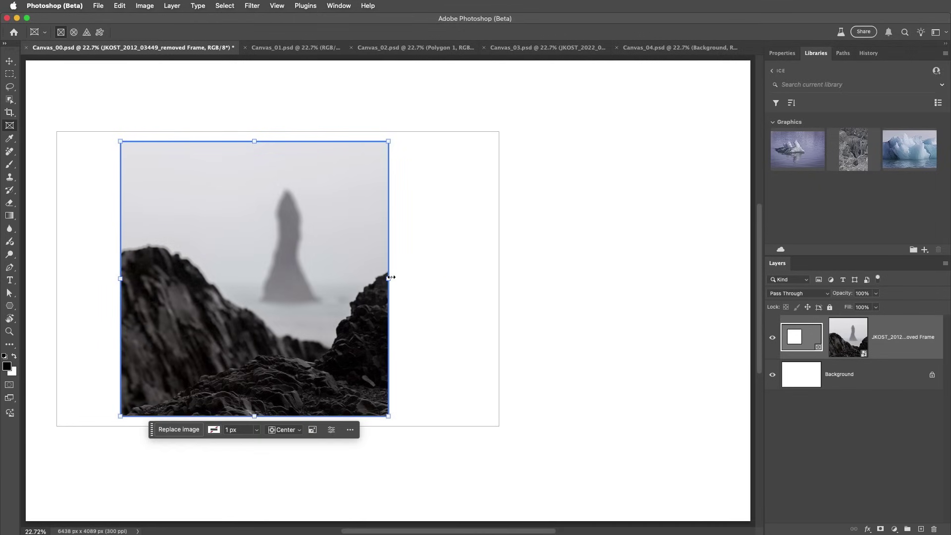
- Select the frame together with its image and apply Center Content in Frame
click(354, 295)
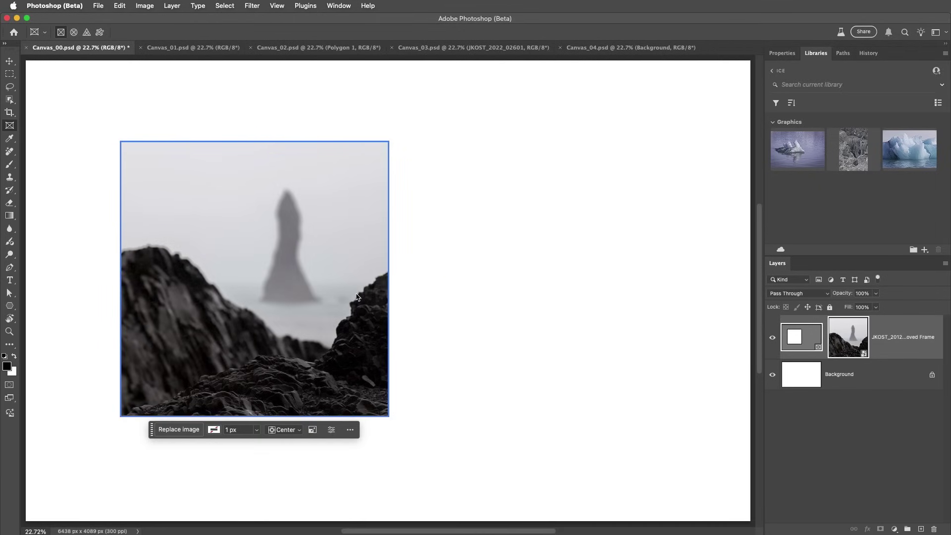
click(312, 429)
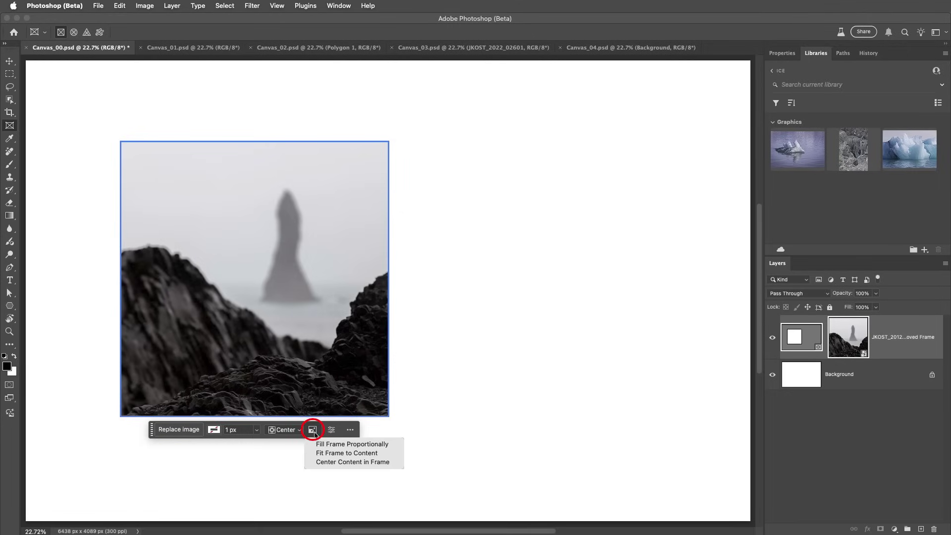
click(389, 462)
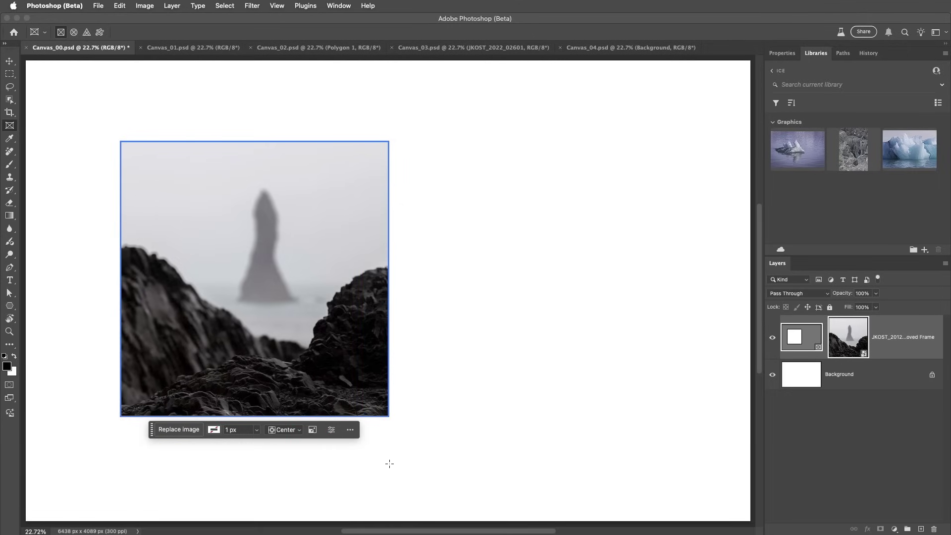
- Scale the image with Fill Frame Proportionally and expand the frame with Fit Frame to Content
click(313, 429)
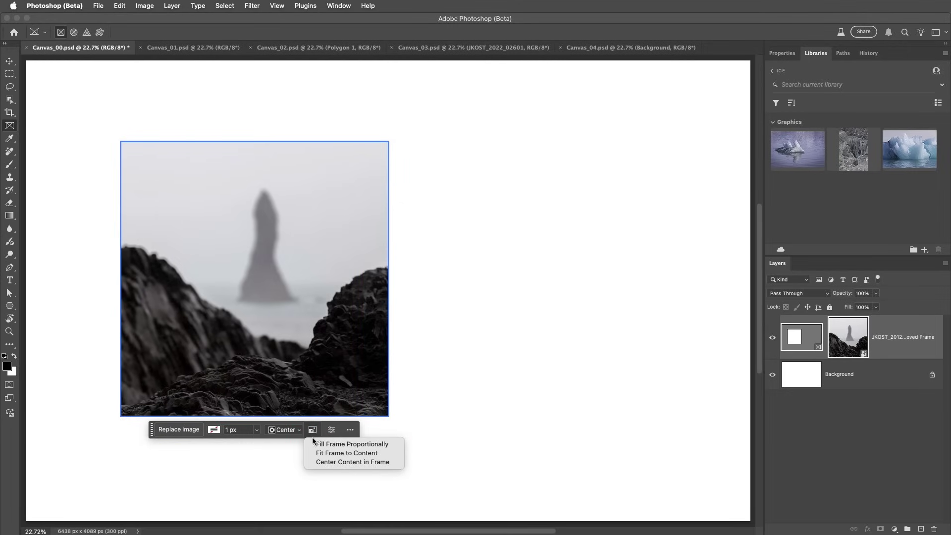
click(312, 445)
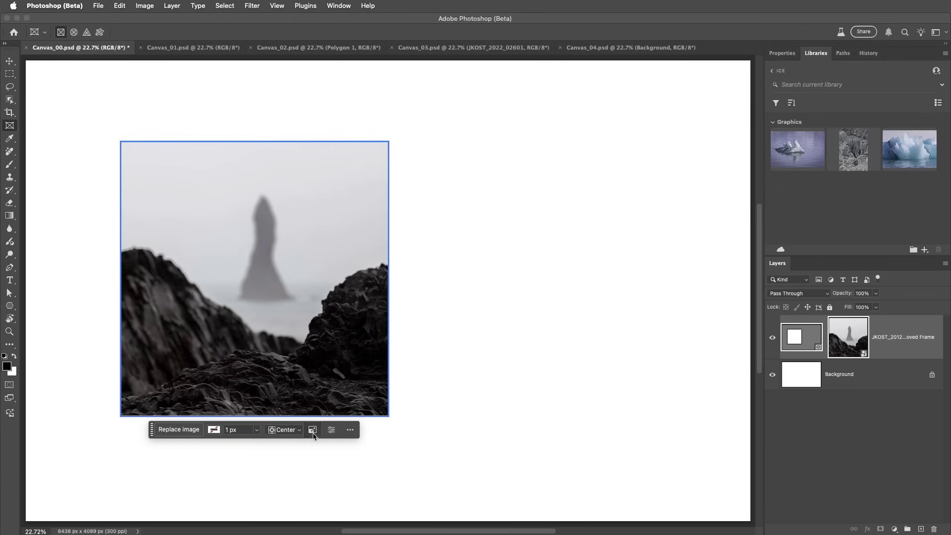
click(313, 432)
click(346, 453)
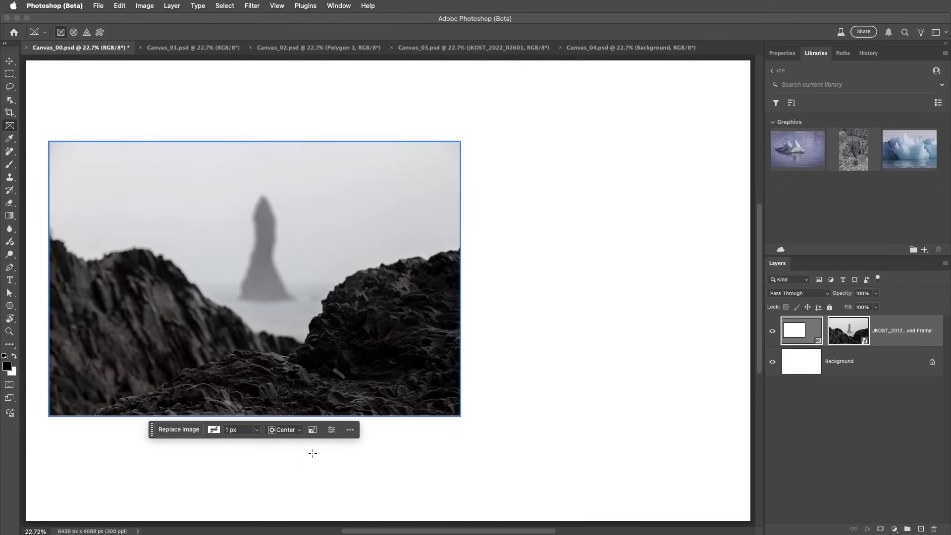
- Scale only the image inside the frame up to about 75% with Free Transform, keeping its lower-left corner fixed
click(840, 335)
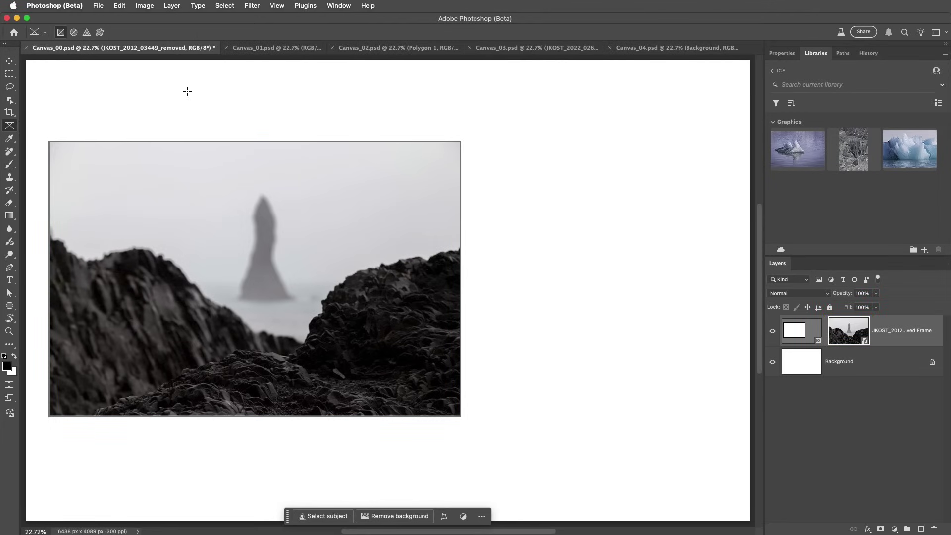
click(119, 6)
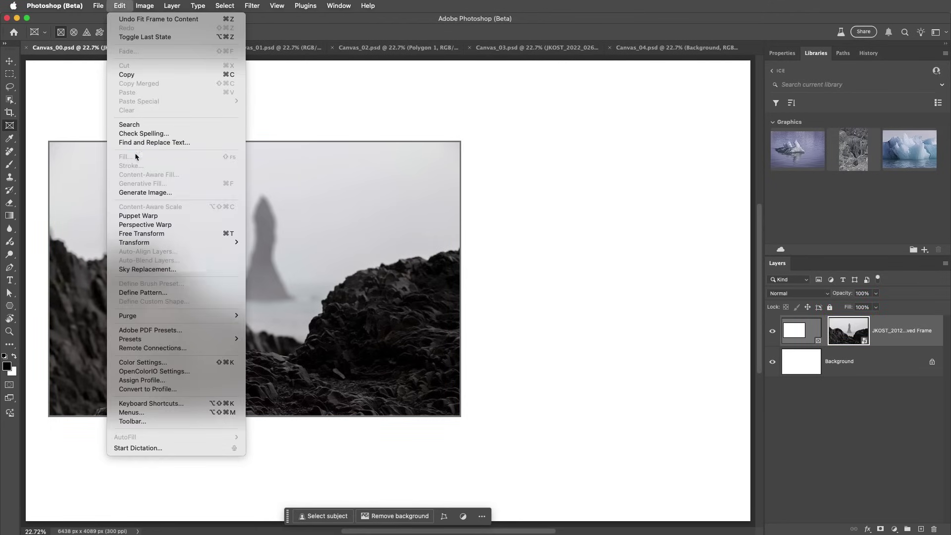
click(148, 233)
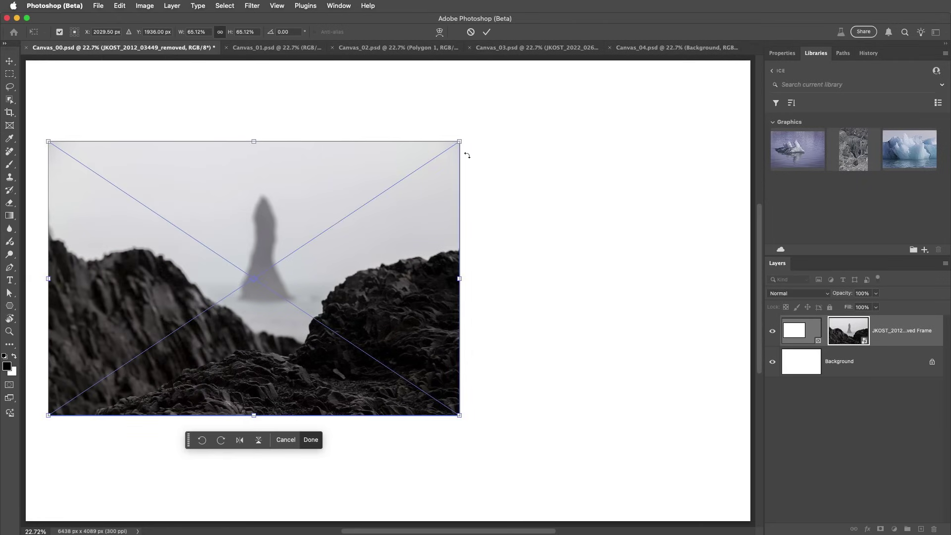
drag(459, 142, 522, 99)
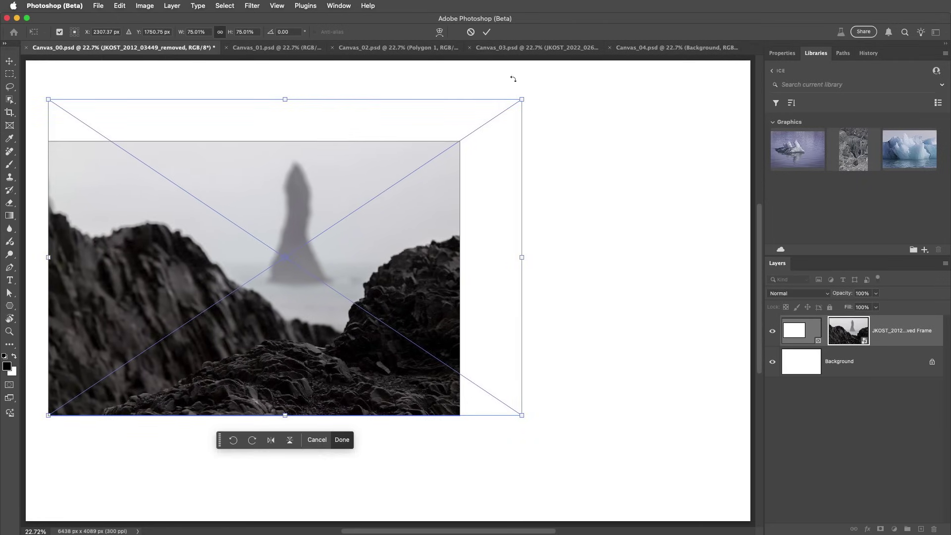
click(487, 33)
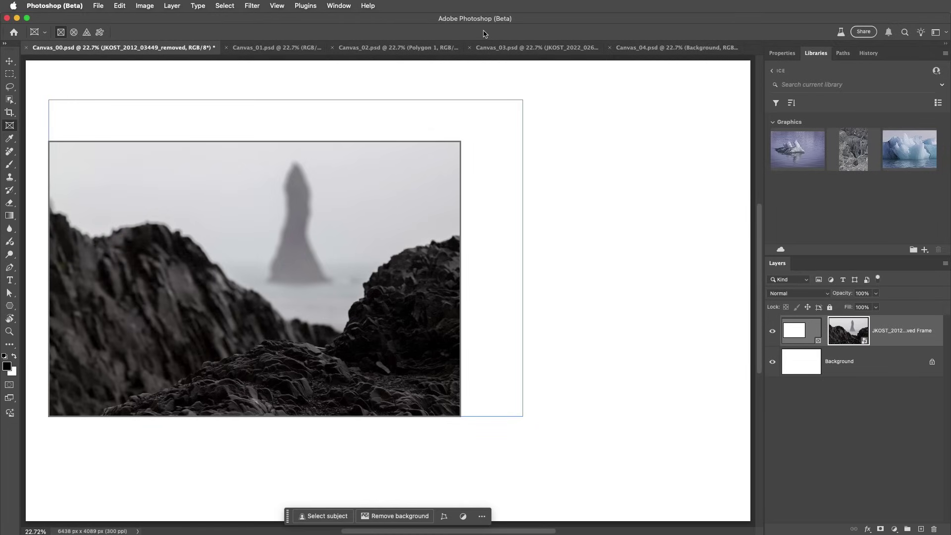
- Refit the enlarged image to its frame with Fill Frame Proportionally
click(417, 183)
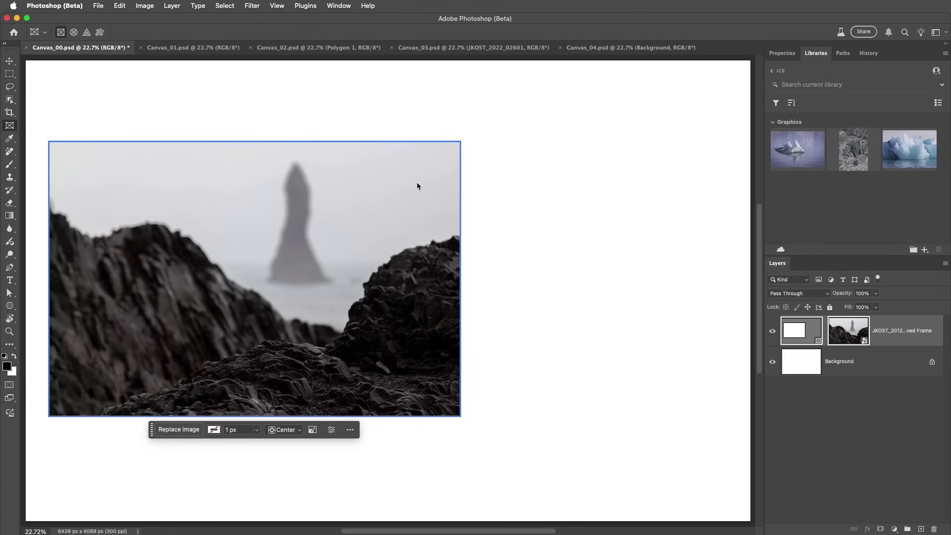
click(313, 429)
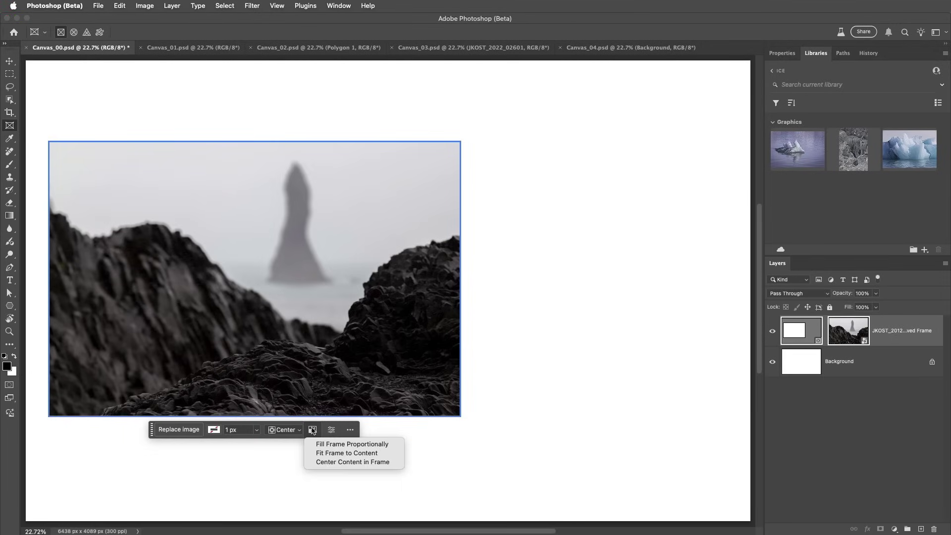
click(319, 445)
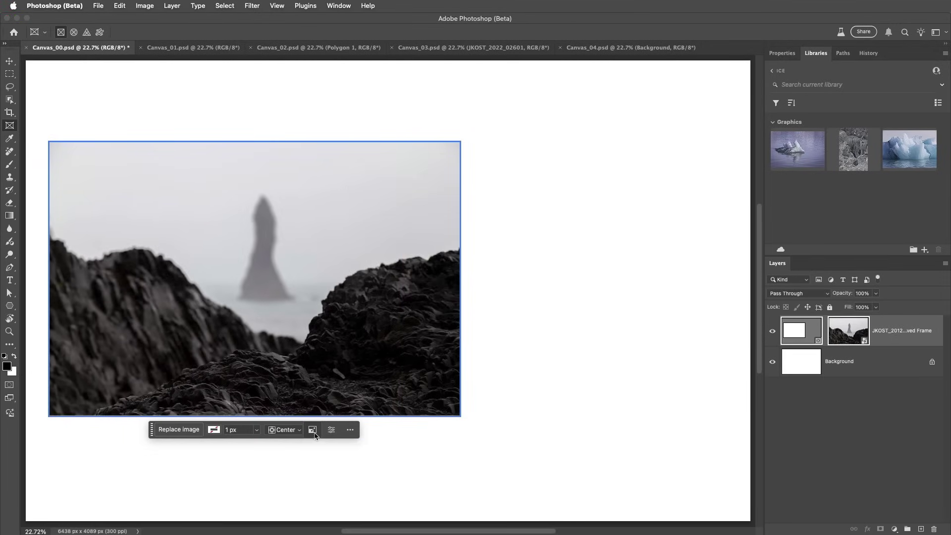
- Move the framed image up slightly and replace the frame's content with the imported file JKOST_2023_14538.jpg
drag(318, 394, 329, 363)
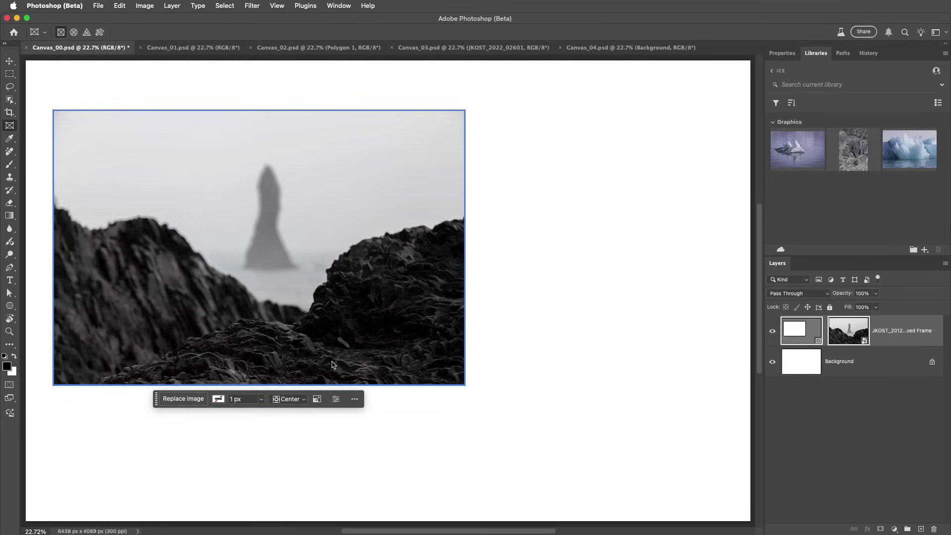
click(797, 331)
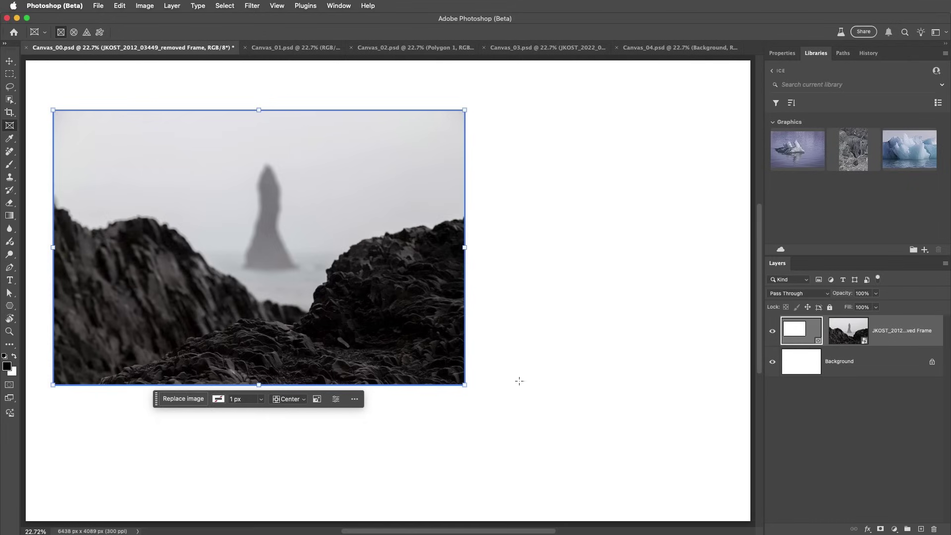
click(180, 404)
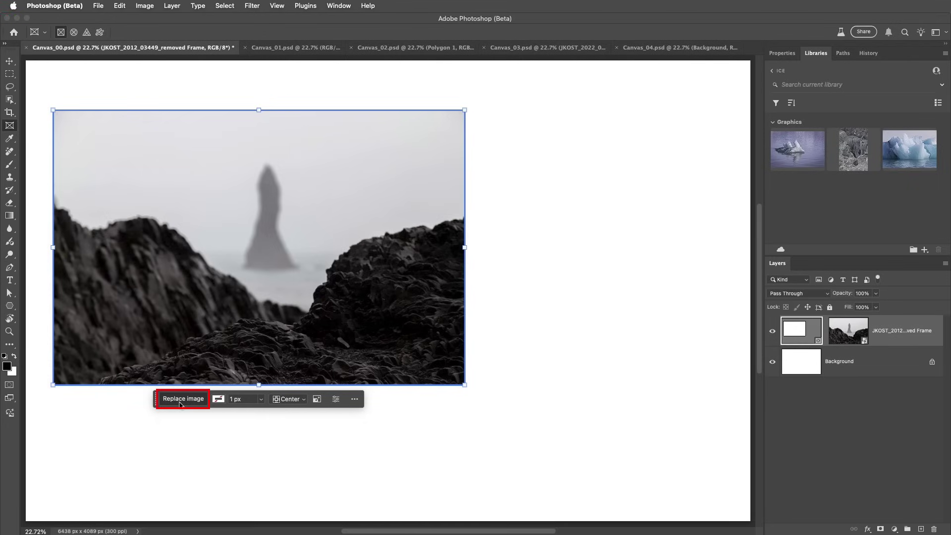
click(181, 404)
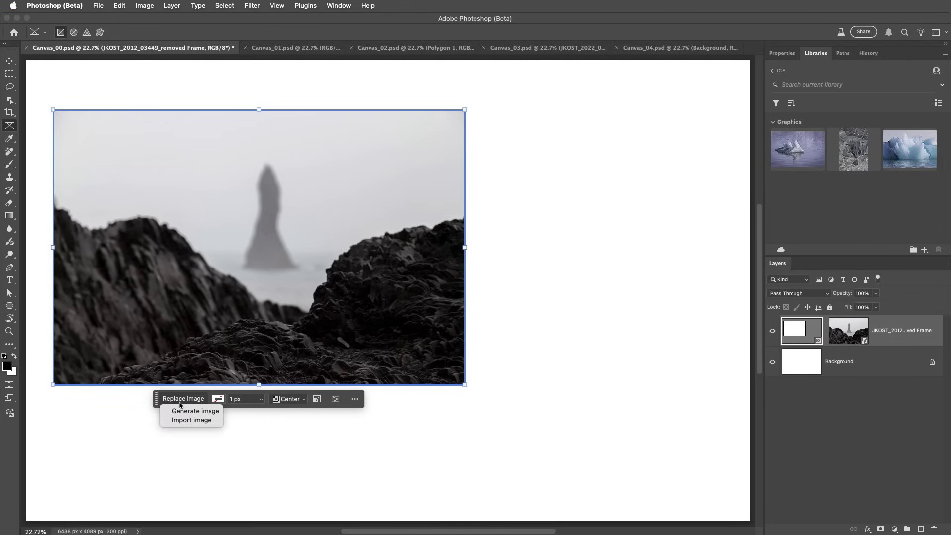
click(214, 422)
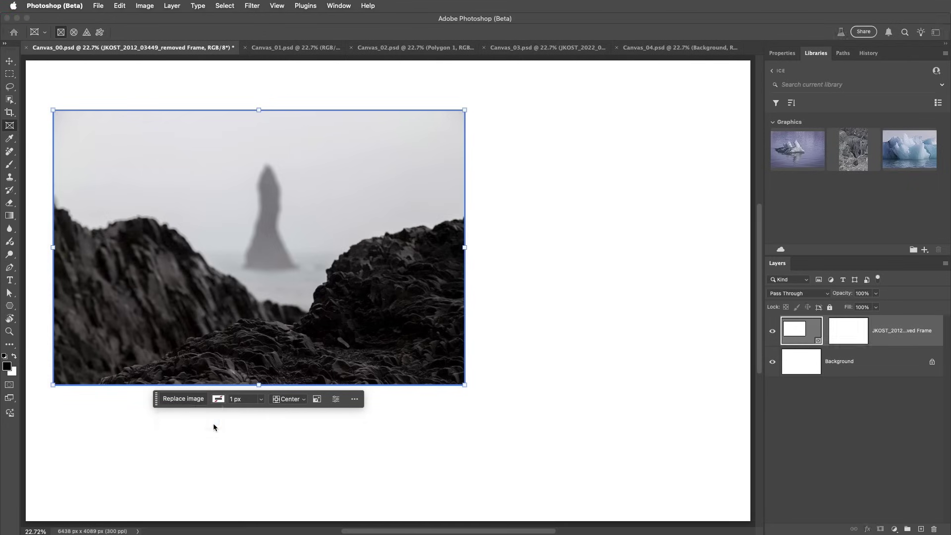
click(468, 193)
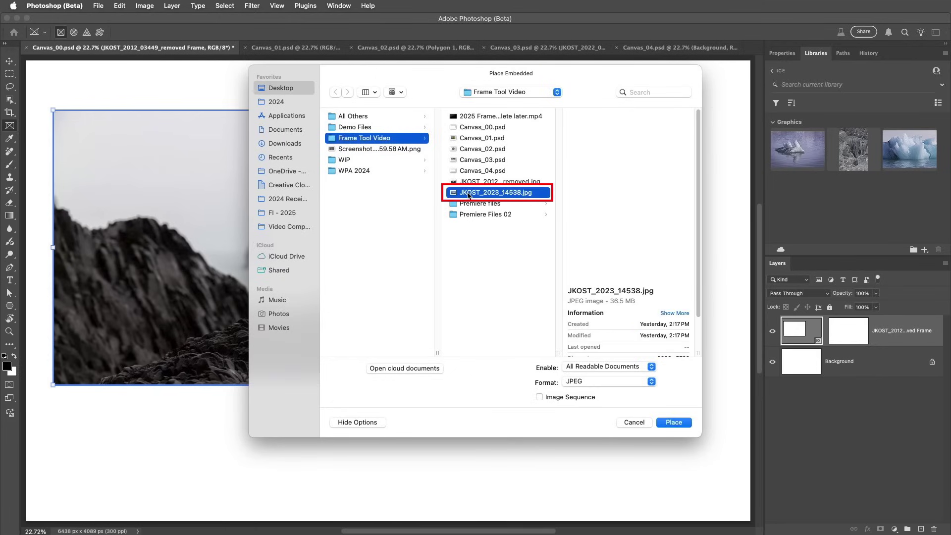
double_click(469, 194)
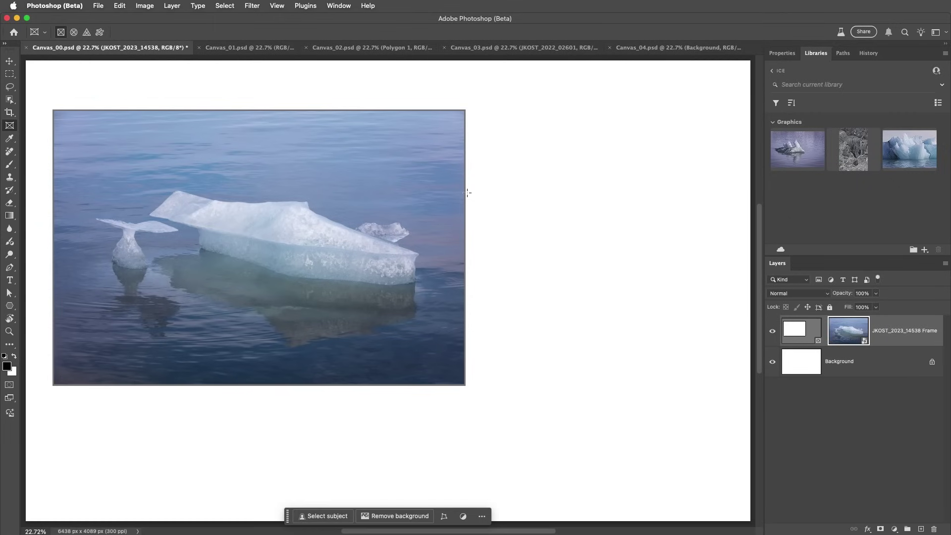
- Replace the frame's image with the first ICE library graphic, and again with JKOST_2023_12561 from Lightroom Classic
drag(789, 157, 402, 216)
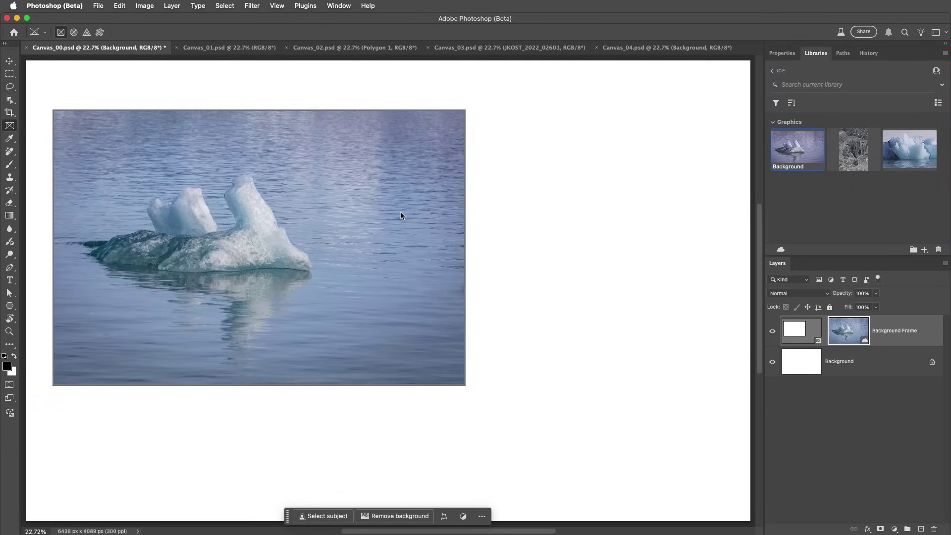
key(super+Tab)
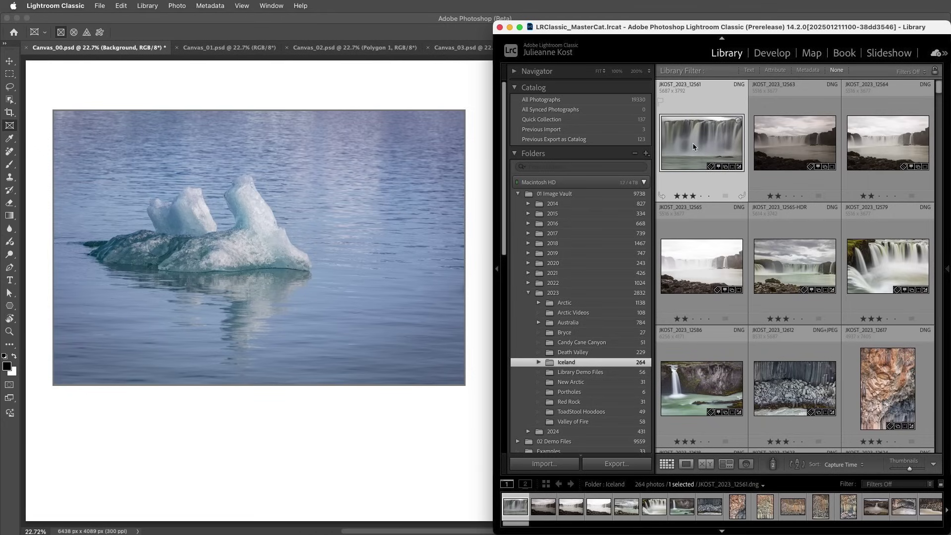
drag(693, 142, 405, 172)
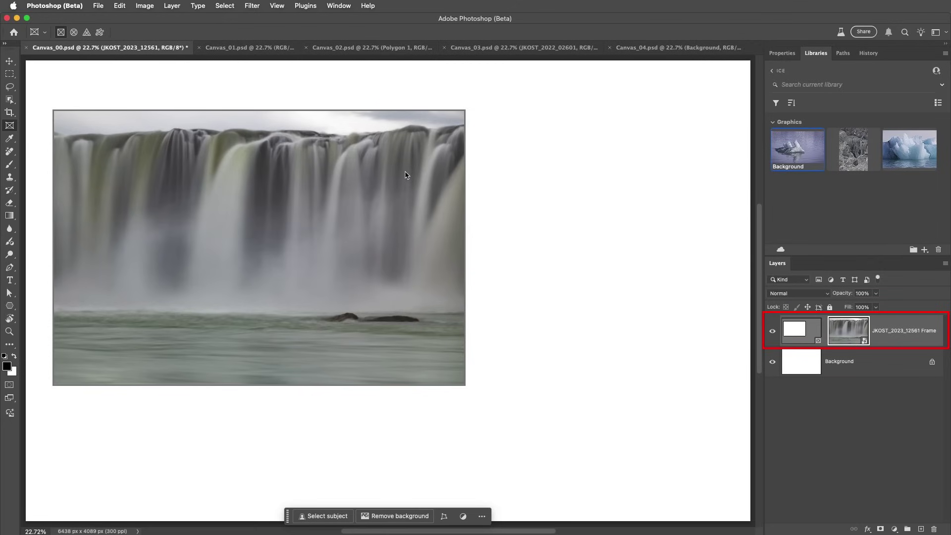
- With the framed image still selected, drop the grey ice-texture library graphic on the empty canvas beside the frame
click(839, 156)
drag(838, 156, 624, 210)
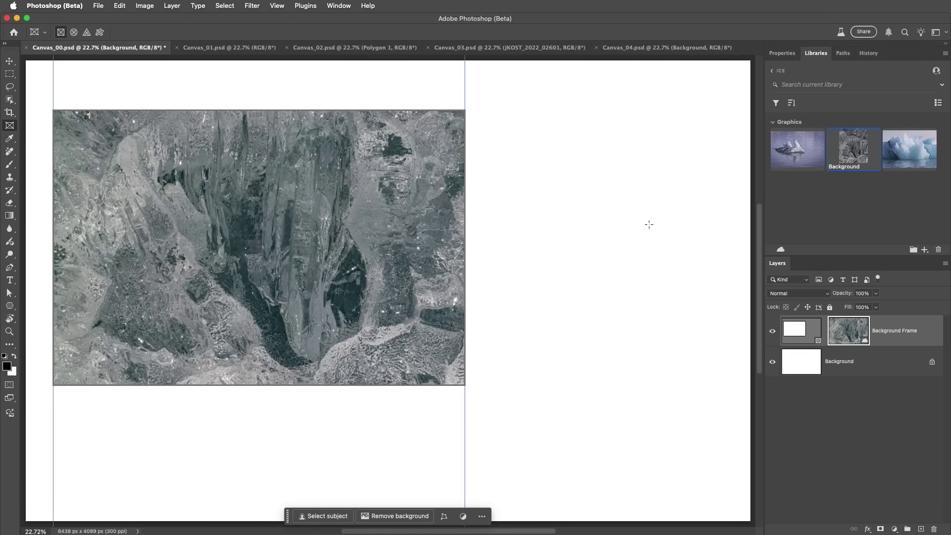
- With the Background layer selected, place the blue iceberg library graphic in the frame and the grey ice-texture graphic on the empty canvas beside it
click(844, 363)
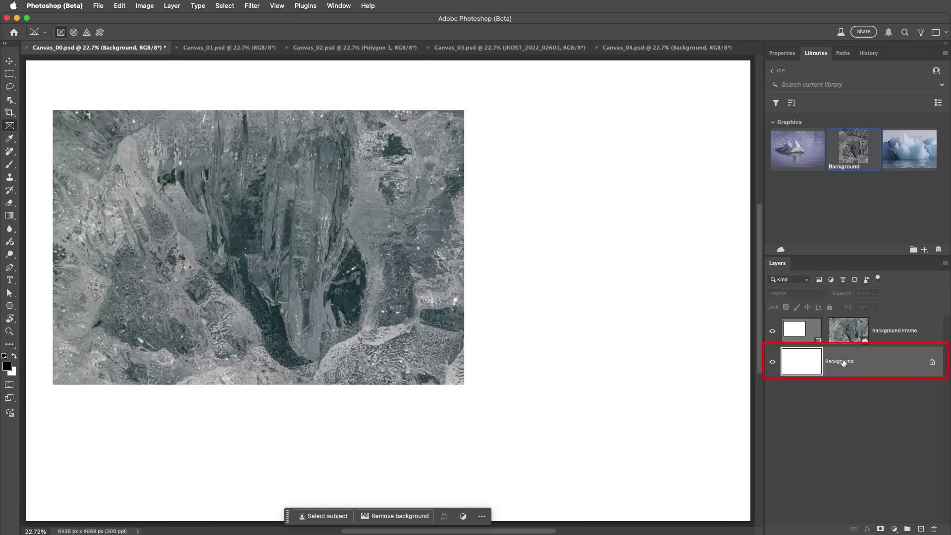
drag(890, 161, 388, 223)
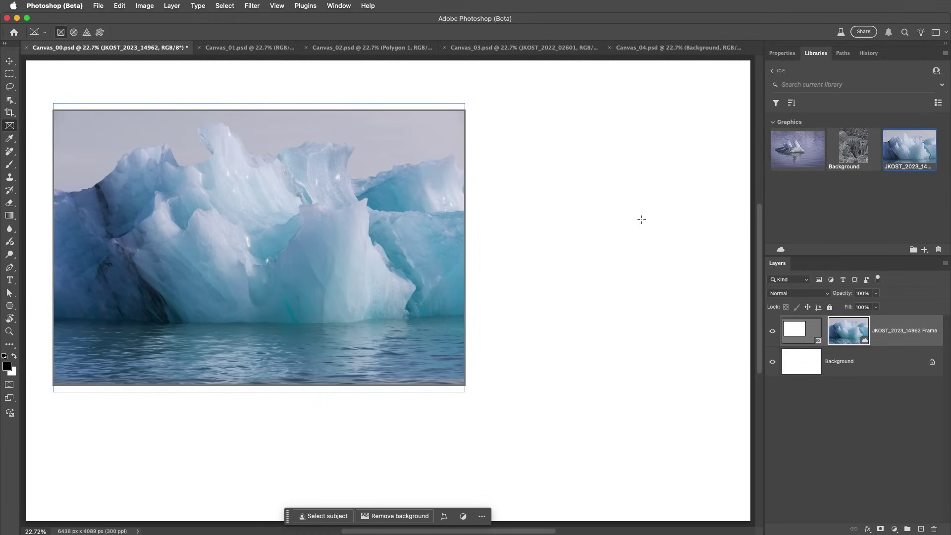
click(842, 362)
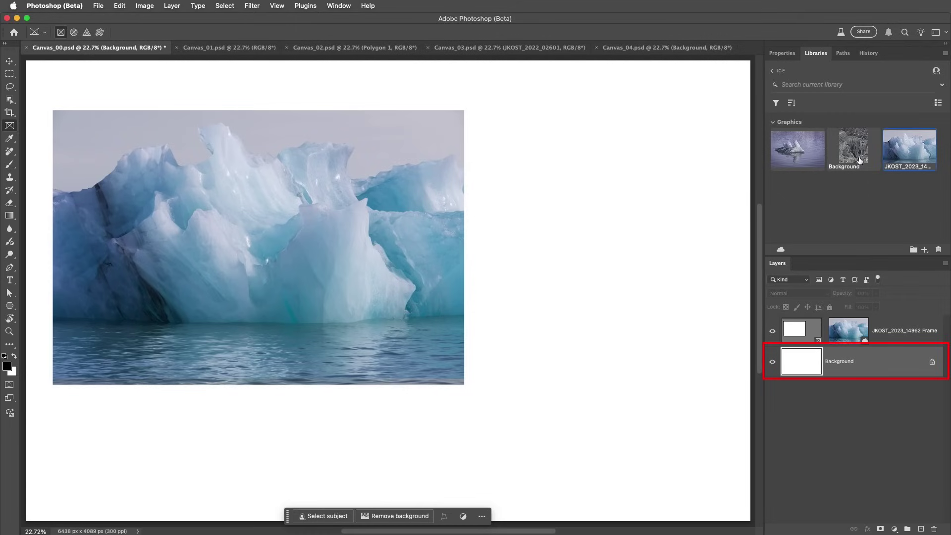
drag(859, 156, 648, 198)
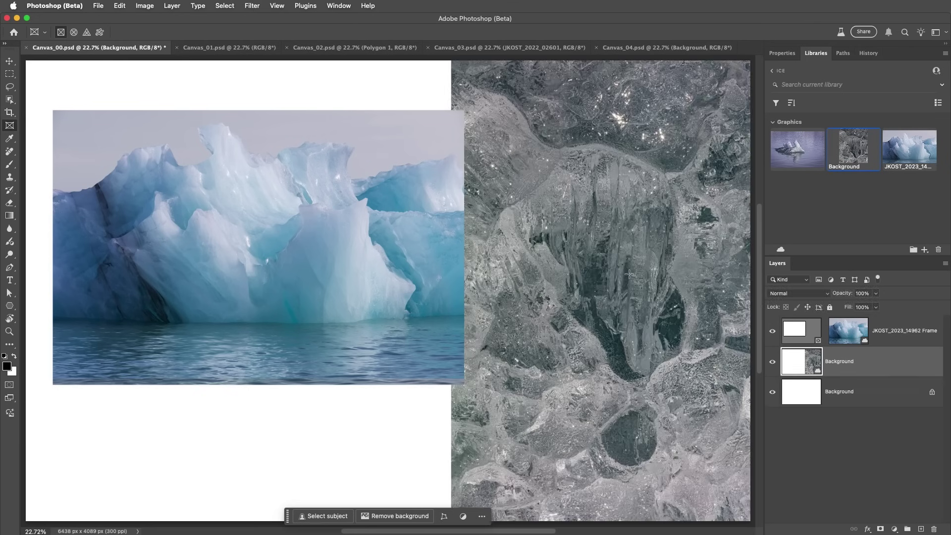
- In Canvas_01.psd, create a frame from the mushroom layer JKOST_2023_03522_ME with its height set to 2500 px
click(229, 48)
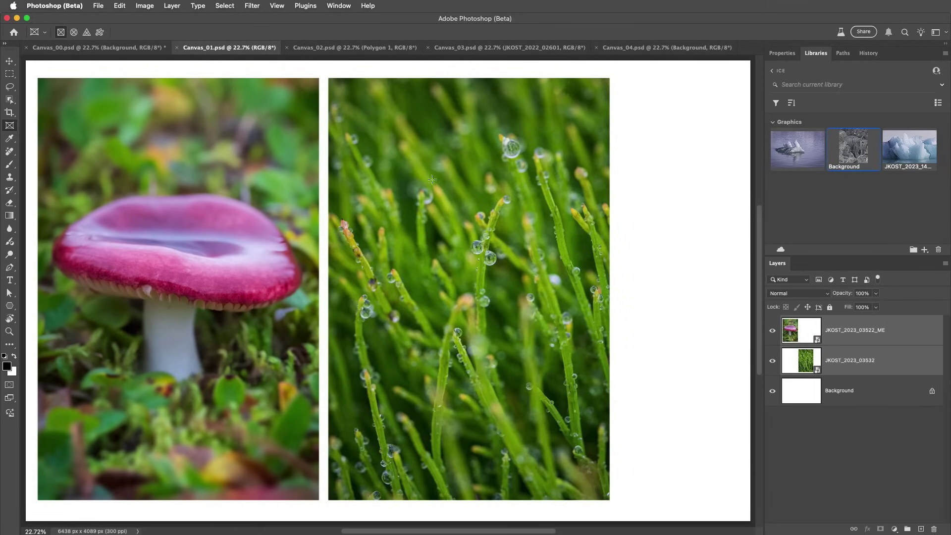
click(839, 331)
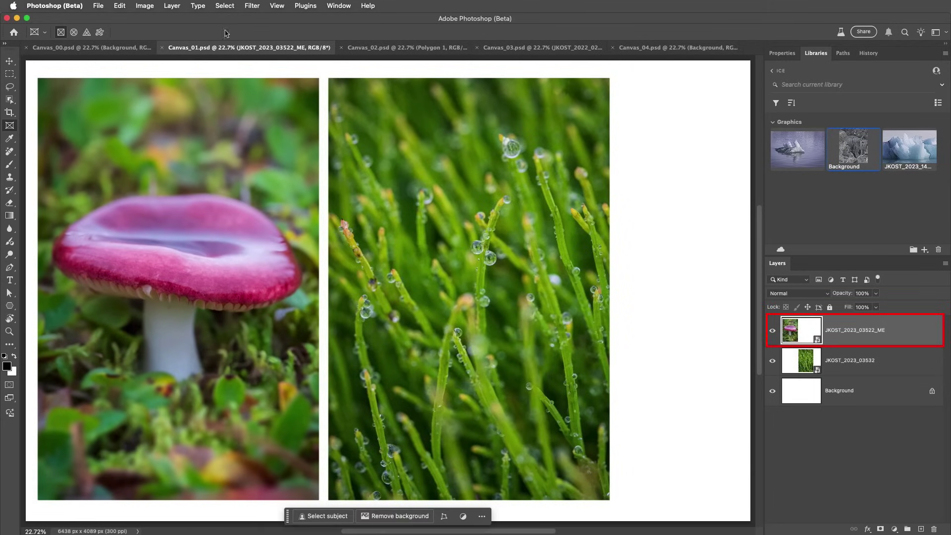
click(174, 6)
mouse_move(183, 19)
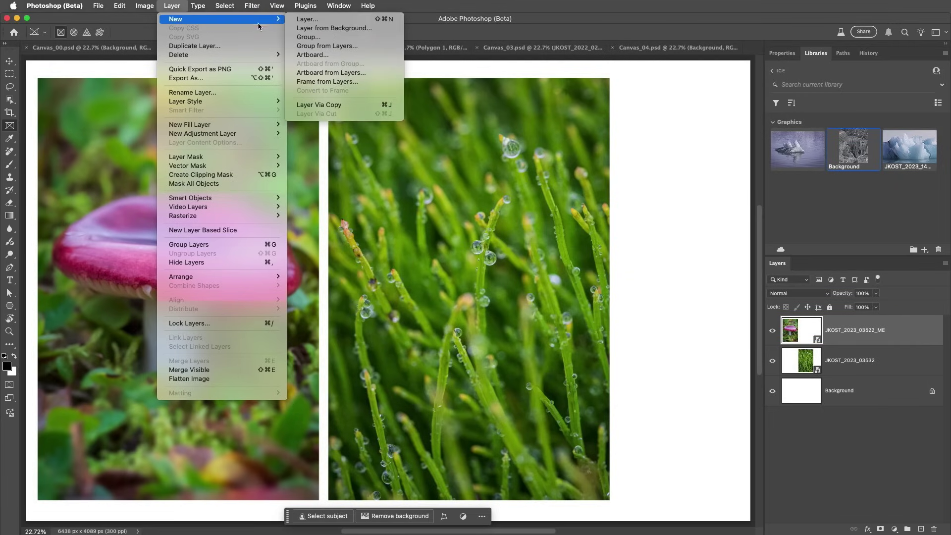
click(368, 82)
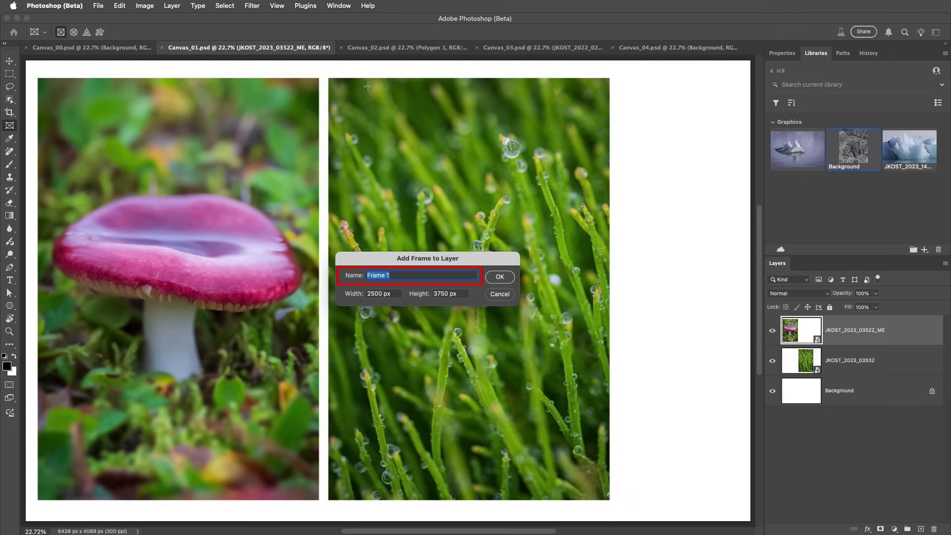
double_click(445, 293)
text(2500)
key(Return)
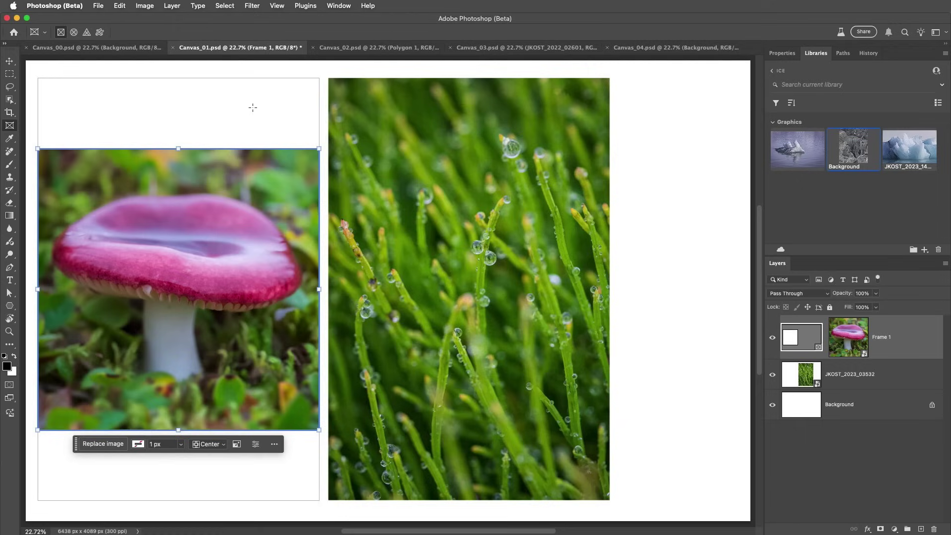
- Draw a triangular frame over the green grass image, covering nearly its full width
click(87, 33)
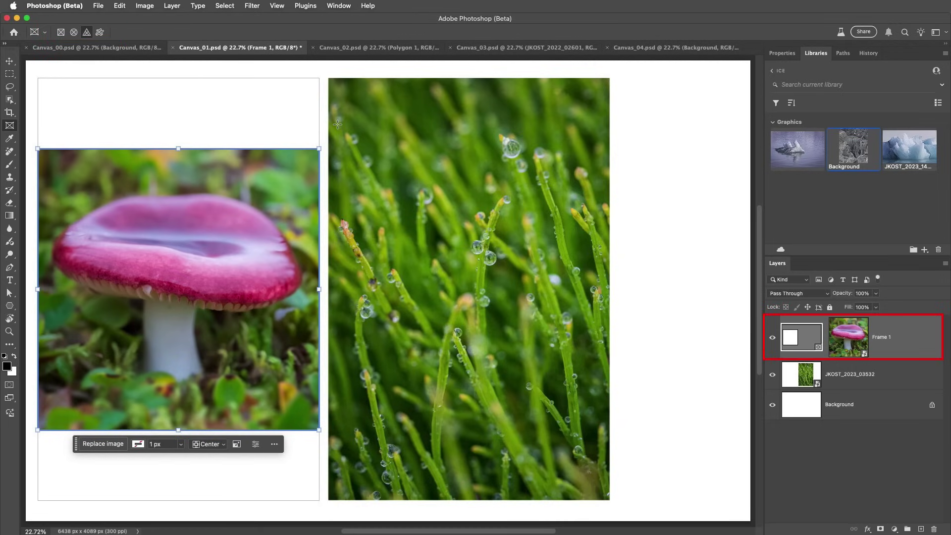
mouse_move(337, 124)
mouse_down()
mouse_move(392, 204)
mouse_move(604, 389)
mouse_up()
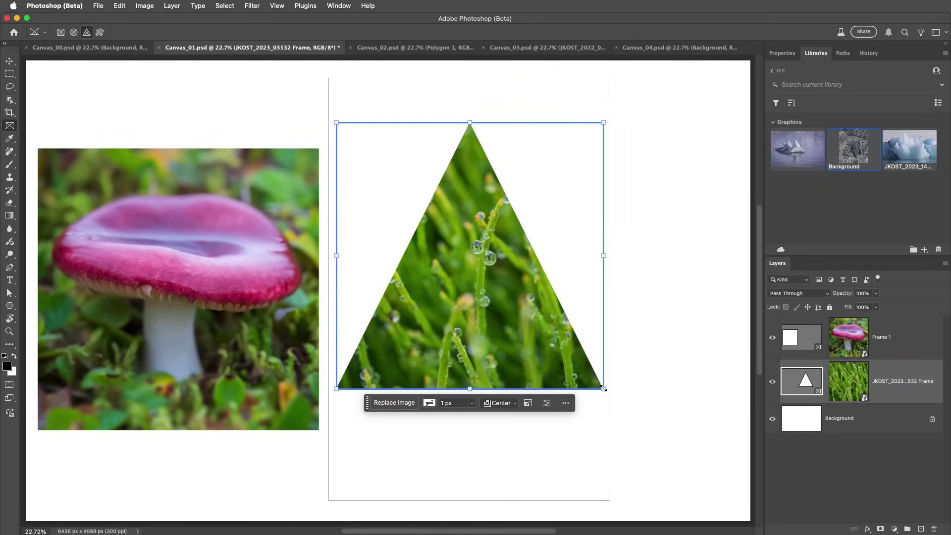
- Give the triangular frame a black 20 px stroke aligned to the outside
click(430, 403)
click(378, 454)
click(439, 402)
text(20)
key(Return)
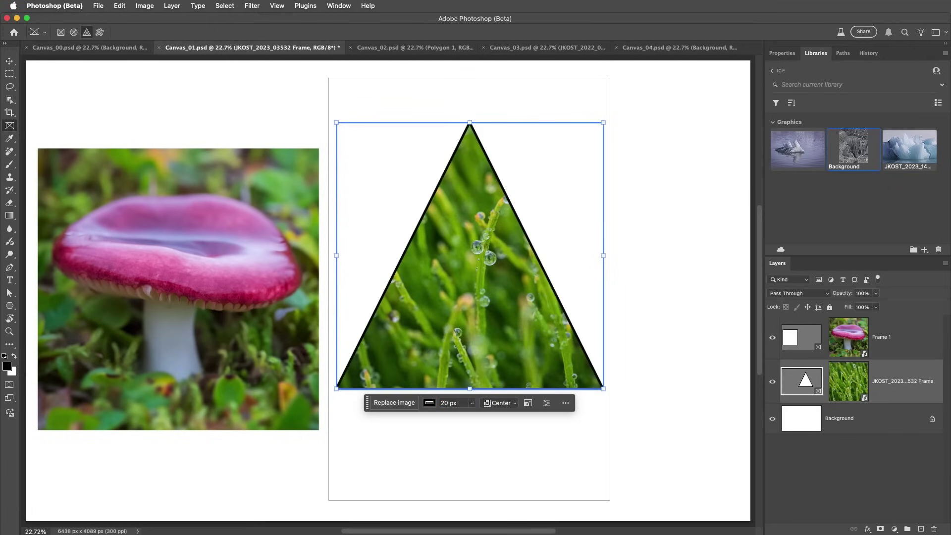
click(510, 406)
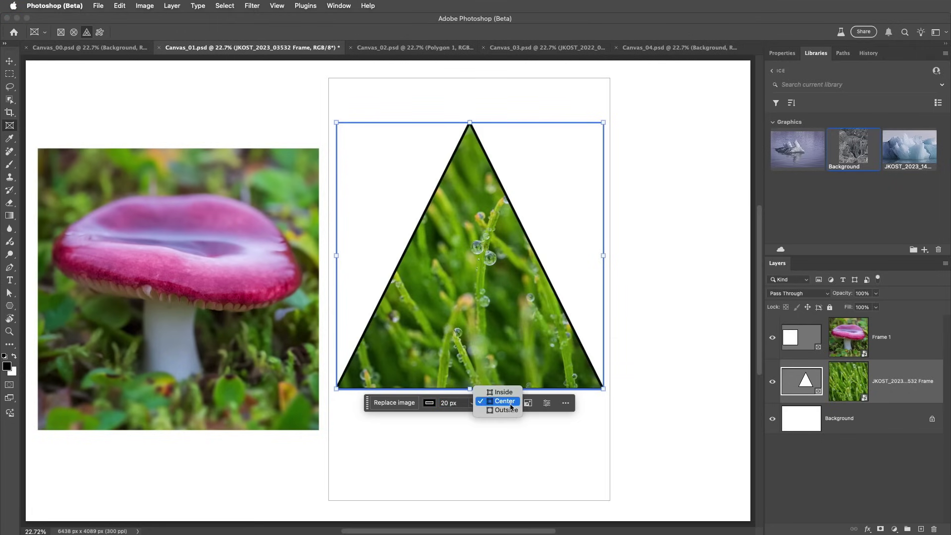
click(511, 410)
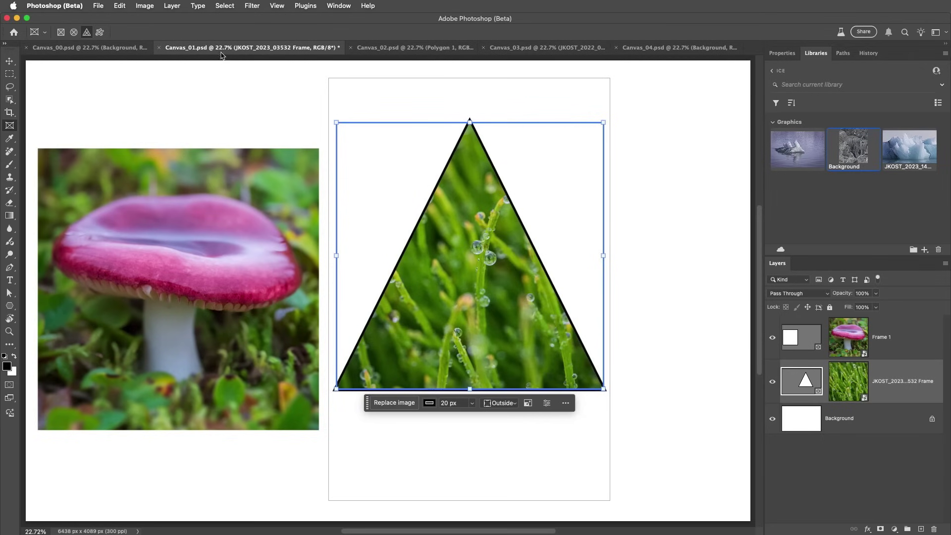
- Duplicate the triangular frame together with its image using Layer Via Copy
click(173, 7)
mouse_move(198, 20)
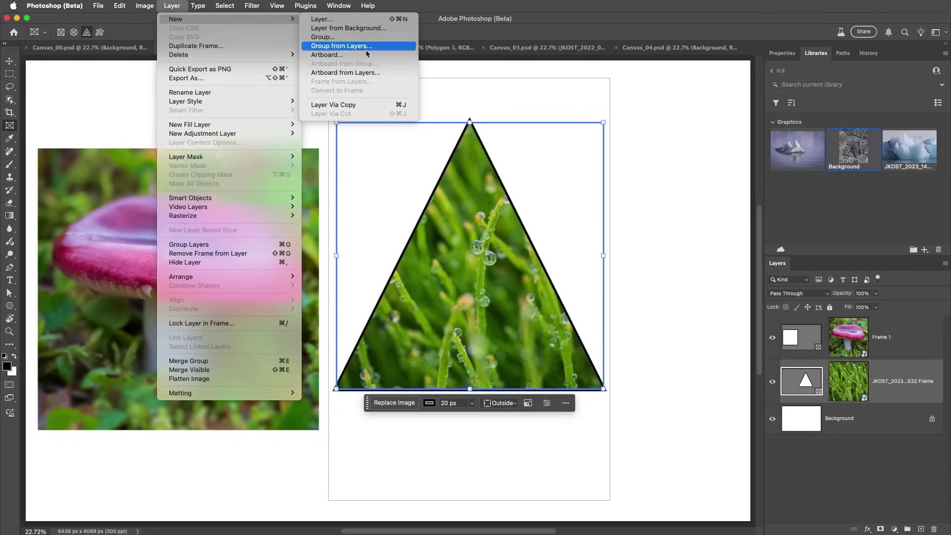
click(375, 105)
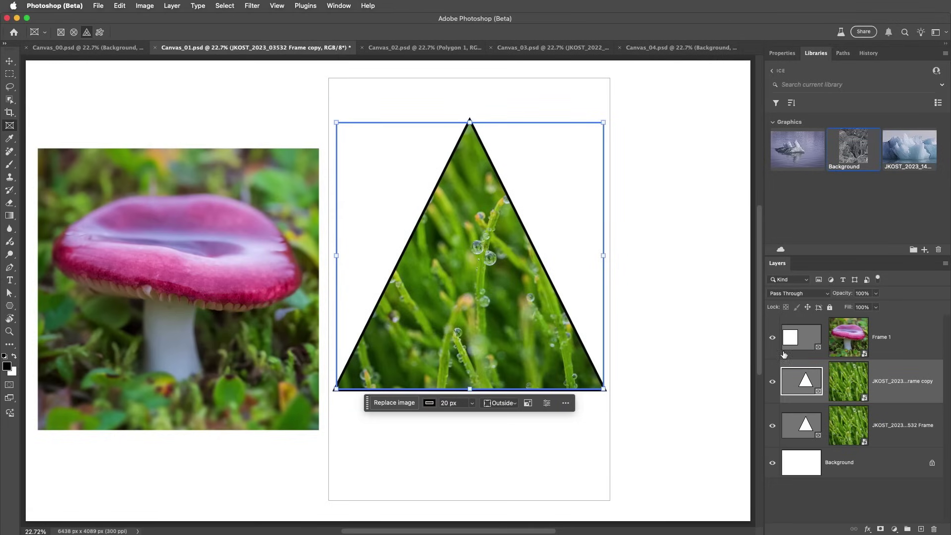
- Select only the image inside the copied frame and duplicate it with Layer Via Copy
click(848, 381)
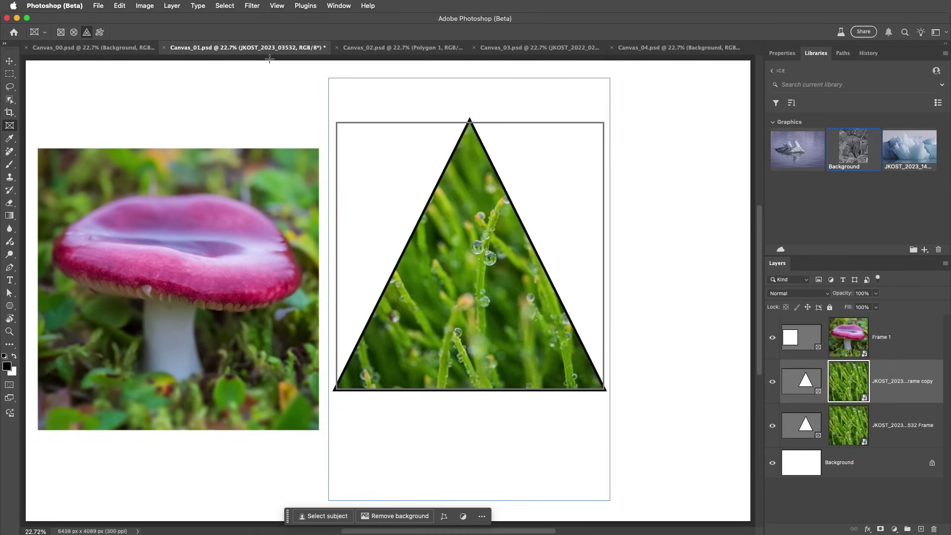
click(172, 5)
mouse_move(214, 20)
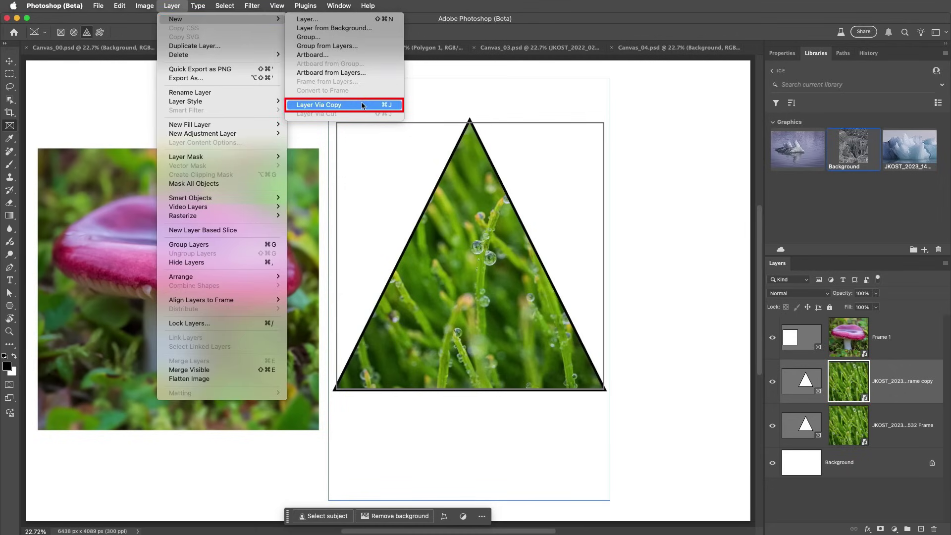
click(363, 105)
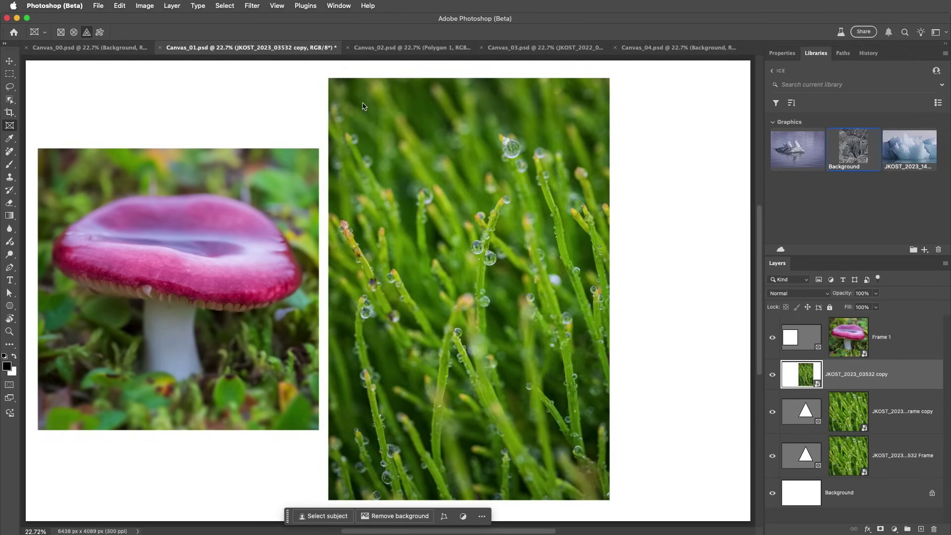
- Delete both the copied grass image layer and the copied triangular frame
shift+click(899, 411)
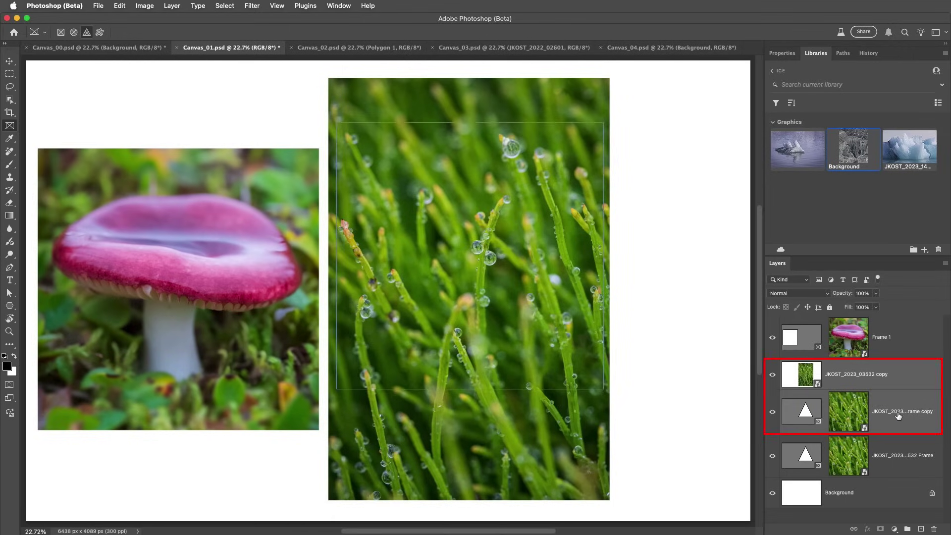
key(Delete)
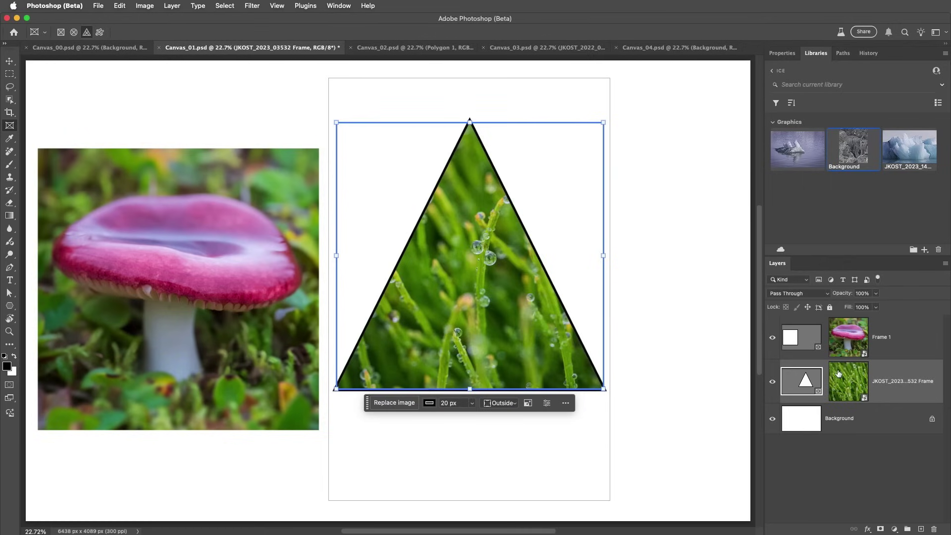
- Delete only the frame around the mushroom image, keeping its contents
click(808, 340)
right_click(807, 339)
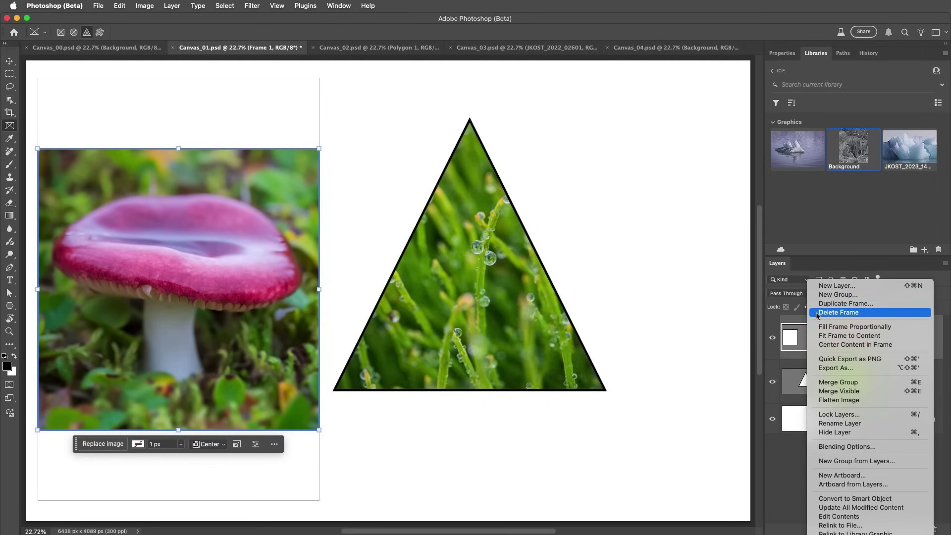
click(817, 313)
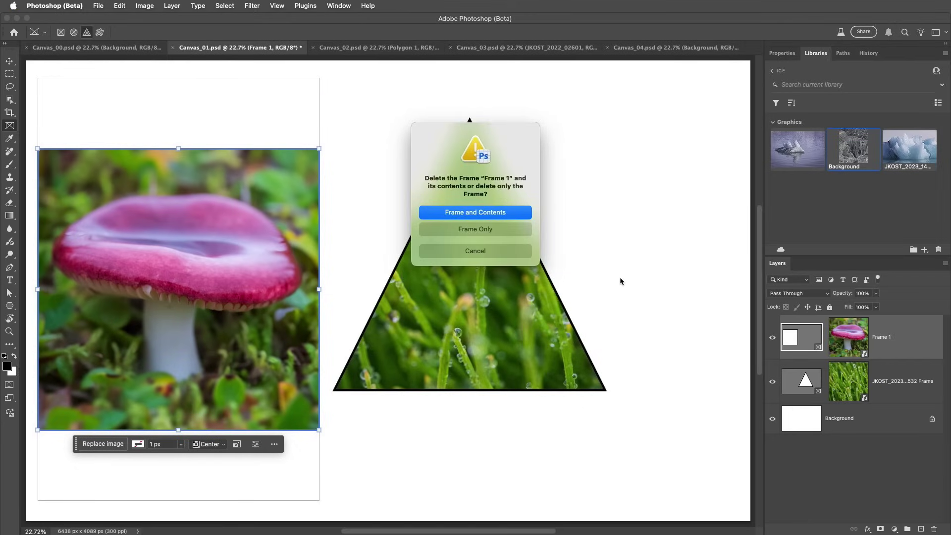
click(521, 231)
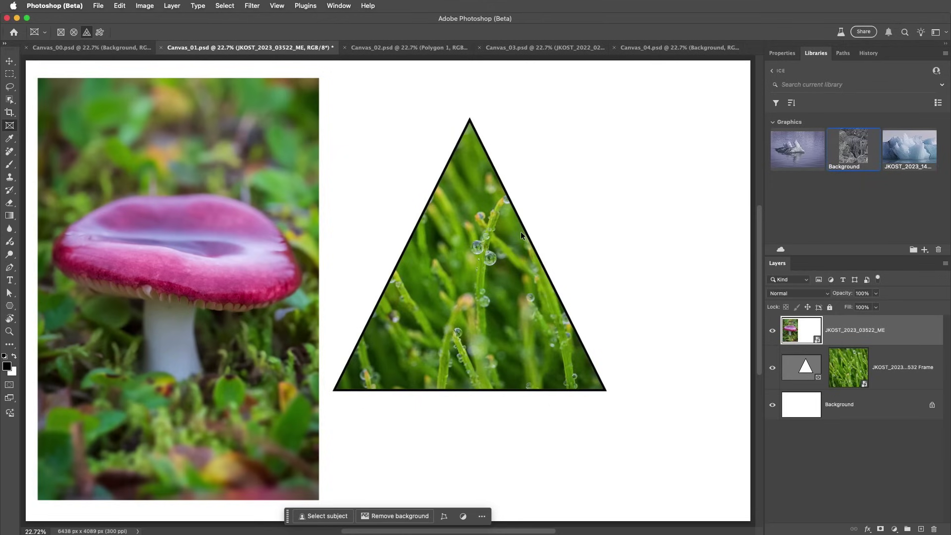
- Delete only the grass image inside the triangular frame, keeping the empty frame, and undo the deletion
click(846, 367)
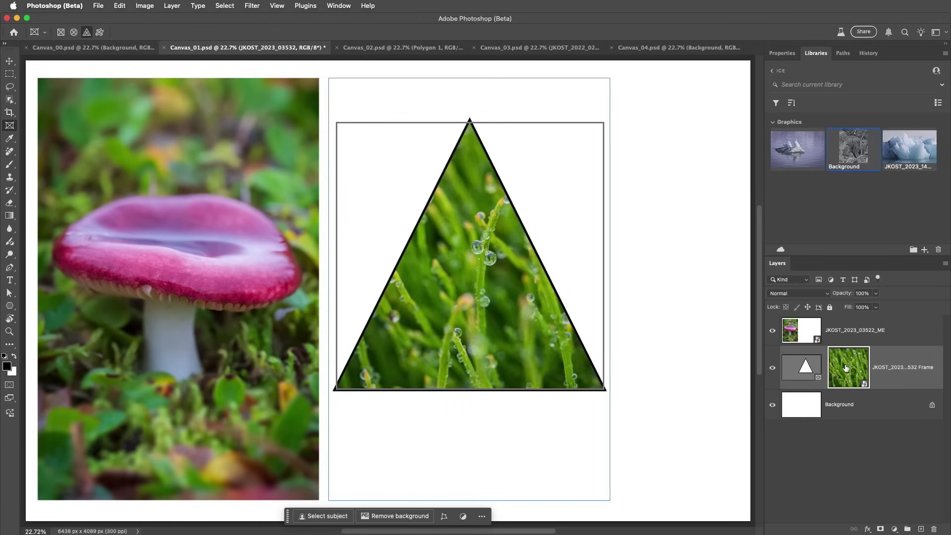
click(882, 379)
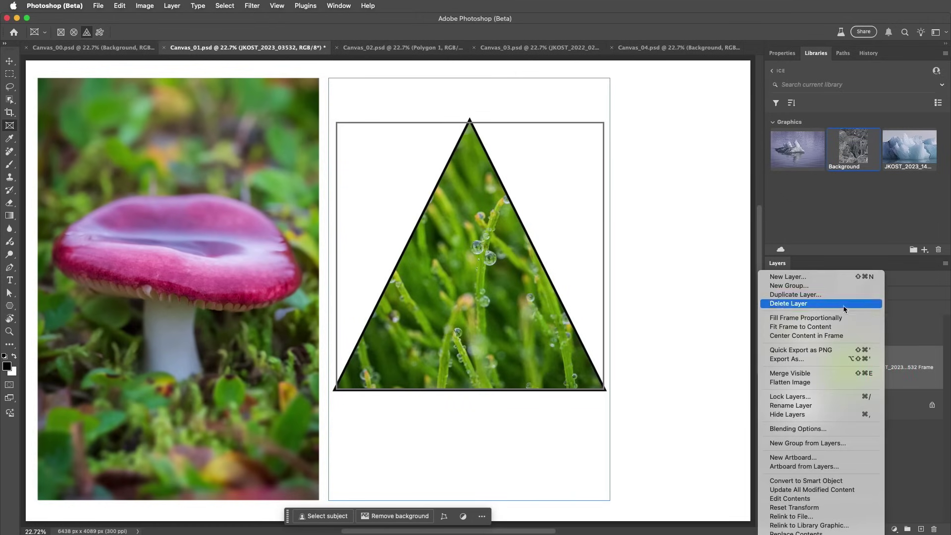
click(844, 306)
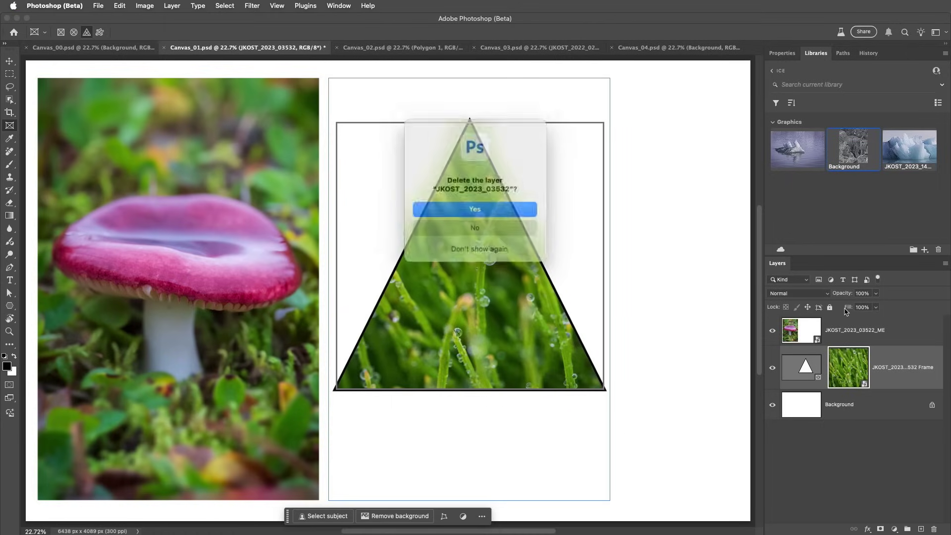
click(522, 210)
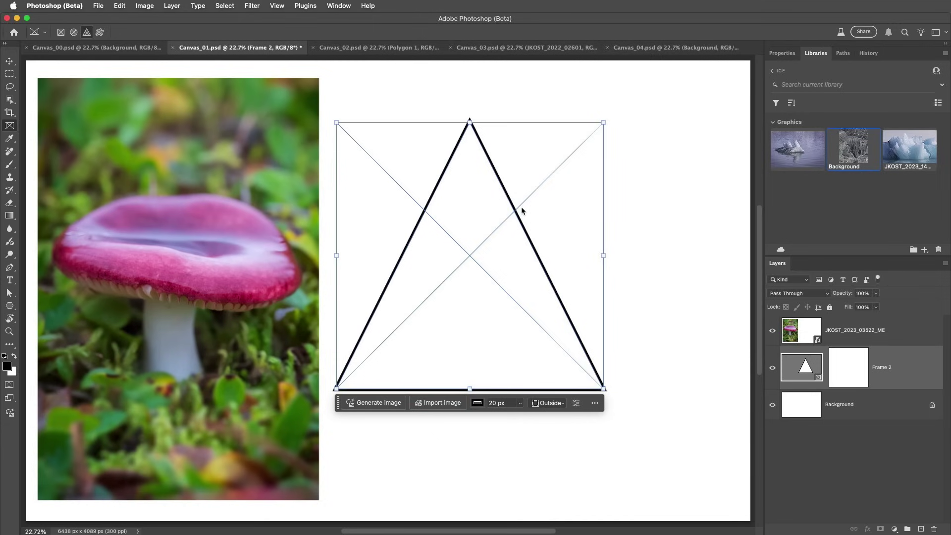
click(123, 6)
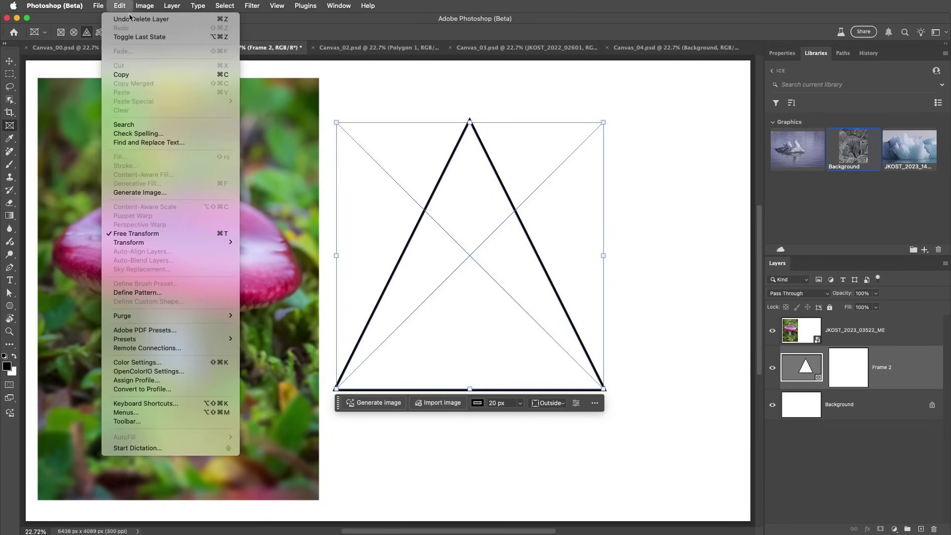
click(132, 19)
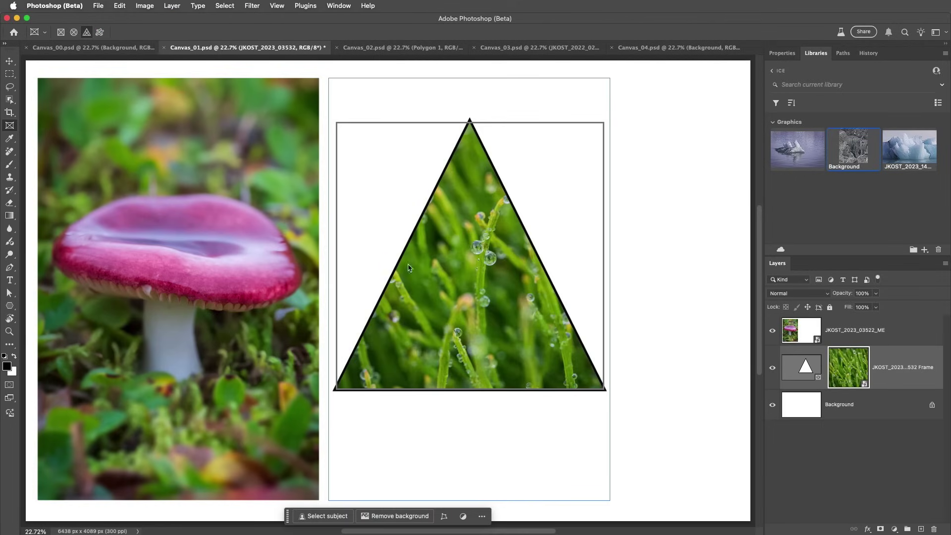
- Move the triangular frame so it overlaps the mushroom image, and delete only the grass image inside the frame
click(434, 274)
drag(434, 274, 337, 270)
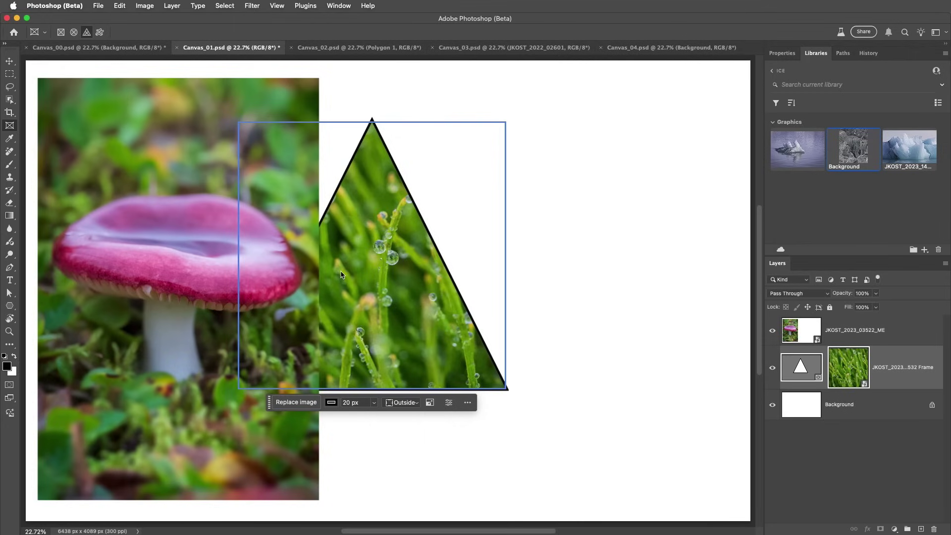
click(839, 367)
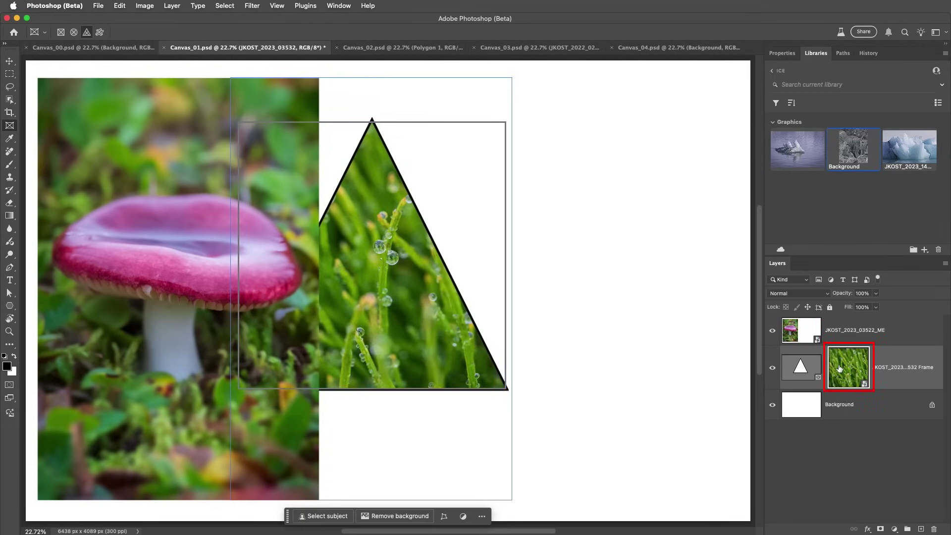
right_click(882, 379)
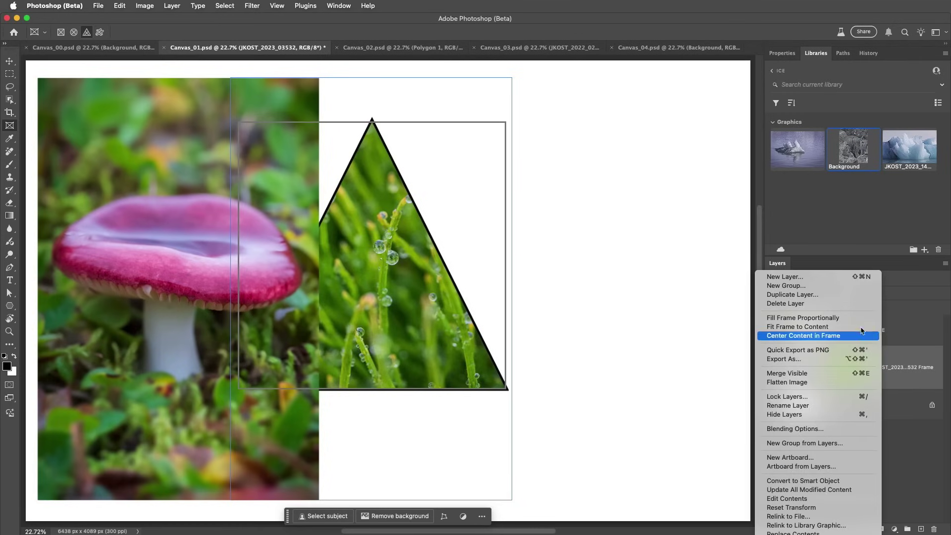
click(842, 304)
click(519, 211)
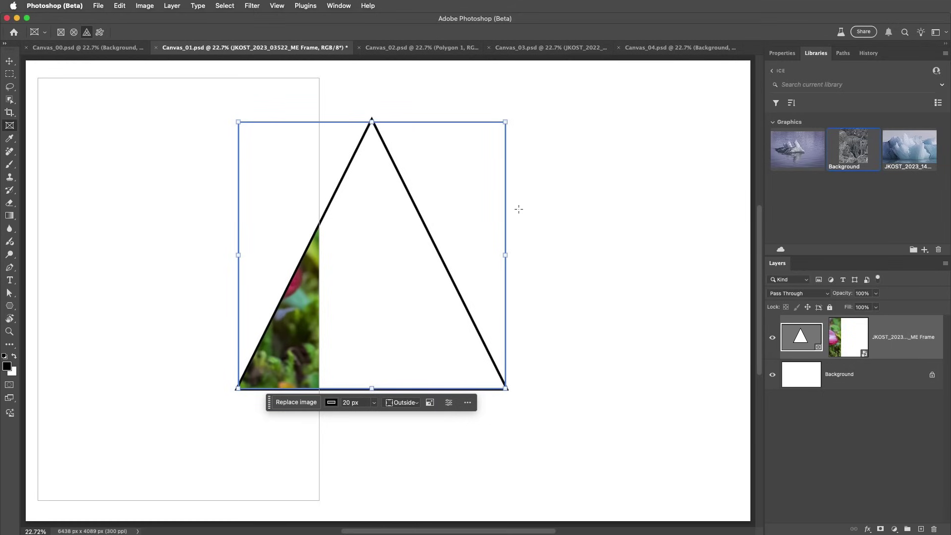
- Center the mushroom image inside the triangular frame, and revert the document to its saved version
click(402, 303)
drag(325, 308, 497, 312)
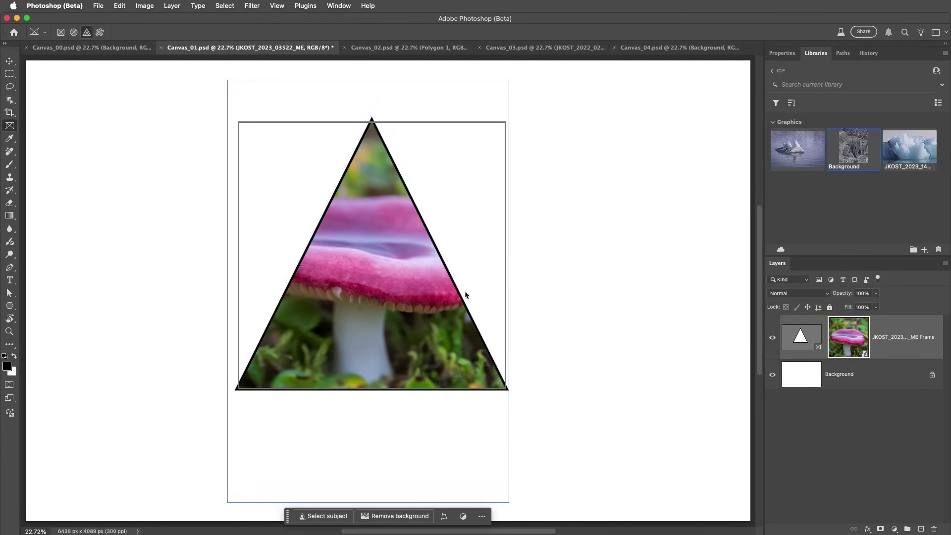
click(99, 7)
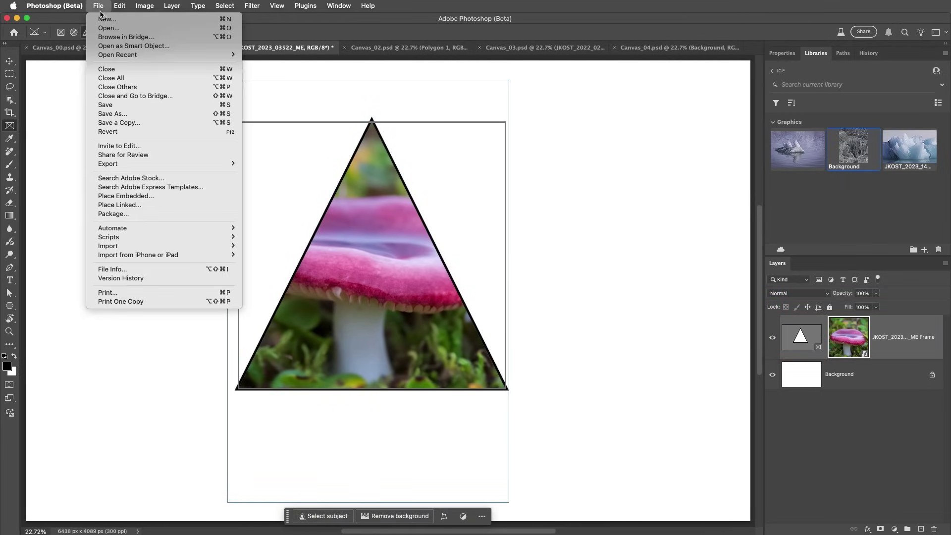
click(138, 131)
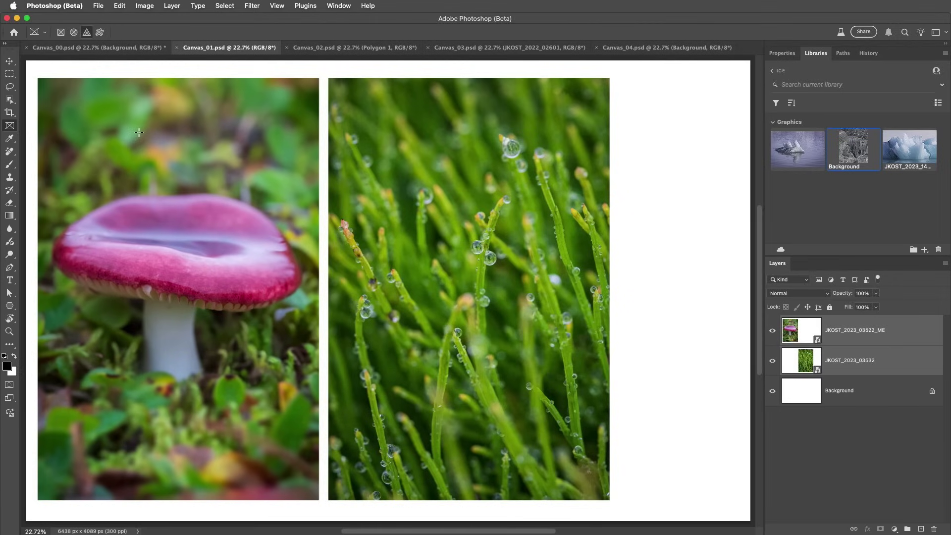
- Draw two flower-shaped custom frames, one above the other, in the empty area beside the grass image
click(99, 32)
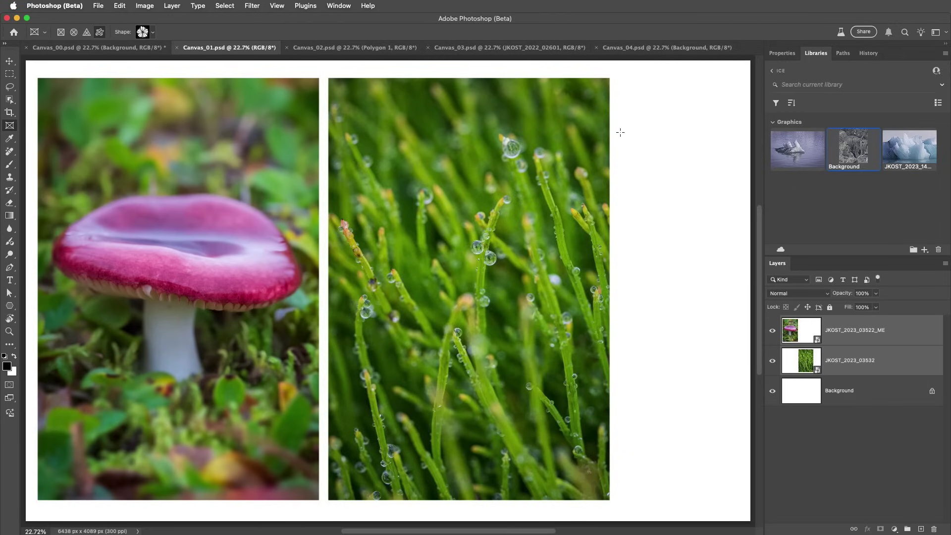
drag(616, 127, 746, 257)
drag(616, 291, 744, 419)
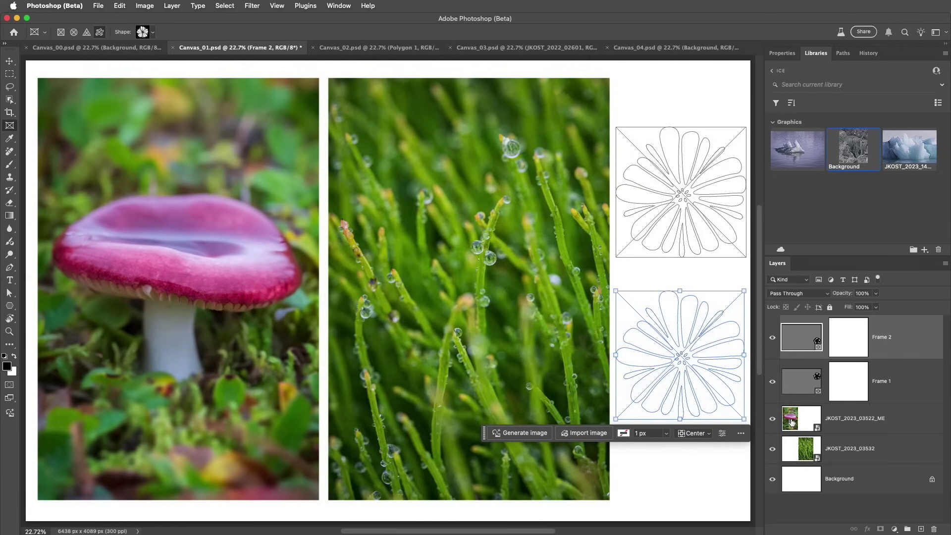
- Place the mushroom image layer into the upper flower frame and the grass image layer into the lower one
drag(791, 422, 793, 403)
drag(798, 383, 799, 386)
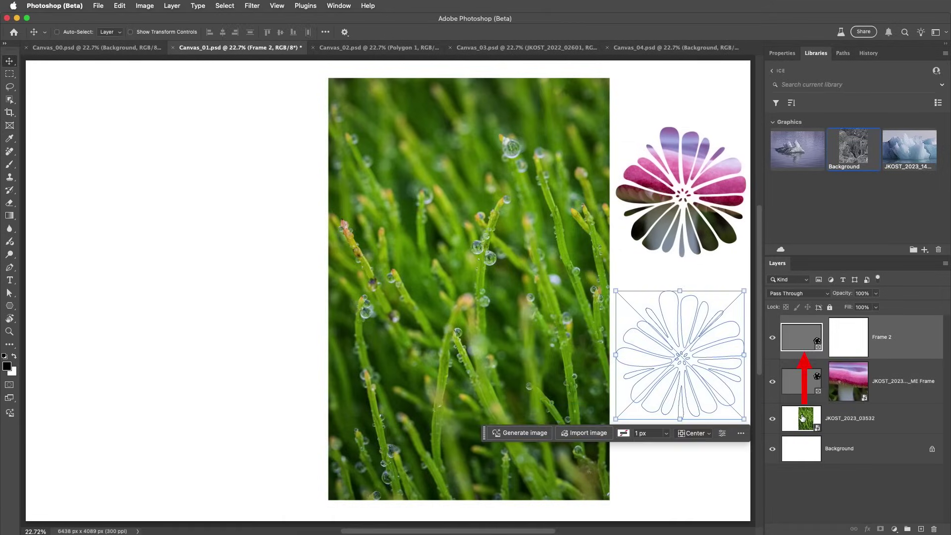
drag(803, 418, 799, 345)
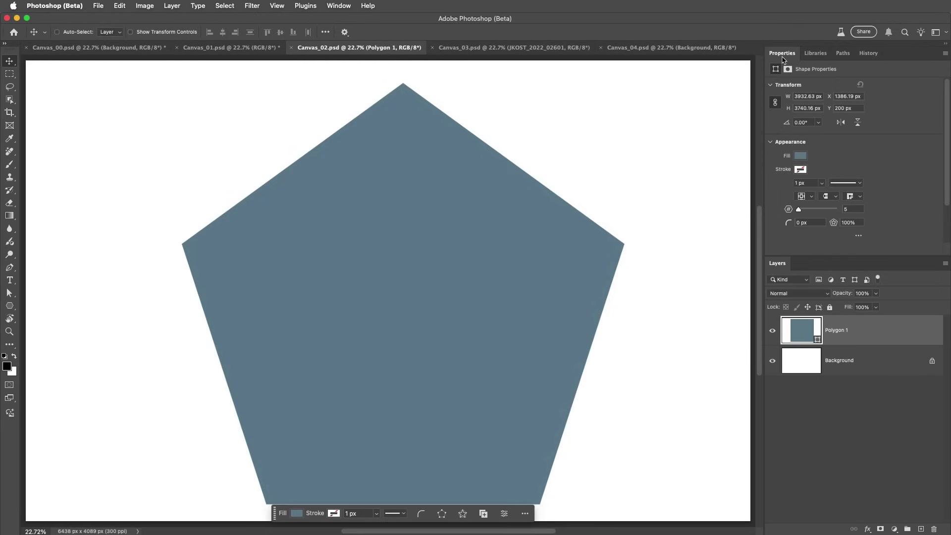
- Convert the Polygon 1 shape layer to a frame and import the JKOST_2012_03449_removed image into it
click(172, 6)
mouse_move(209, 19)
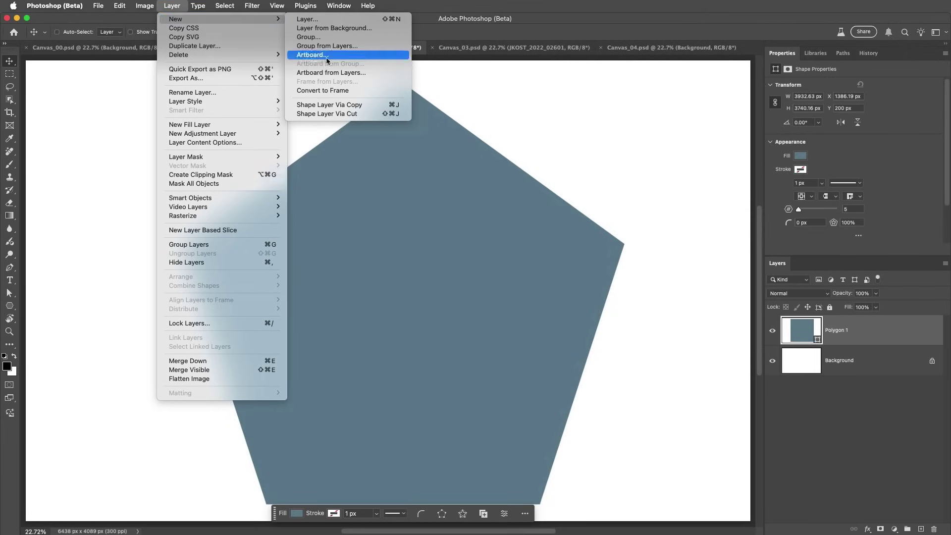
click(361, 94)
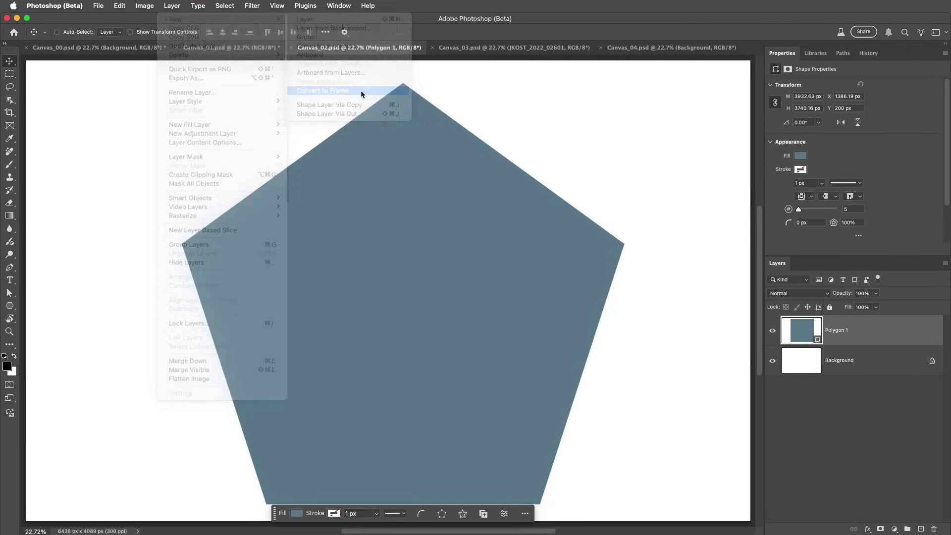
click(501, 279)
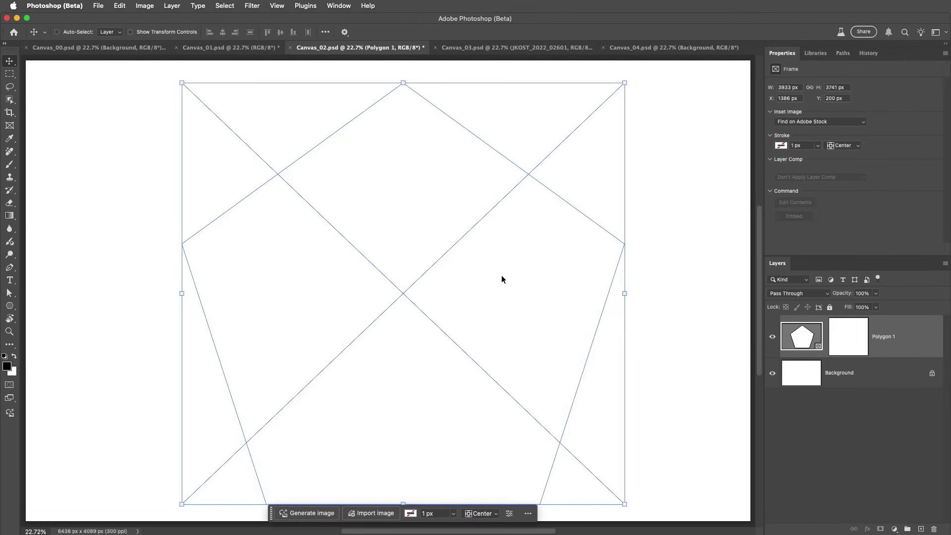
click(371, 513)
double_click(480, 182)
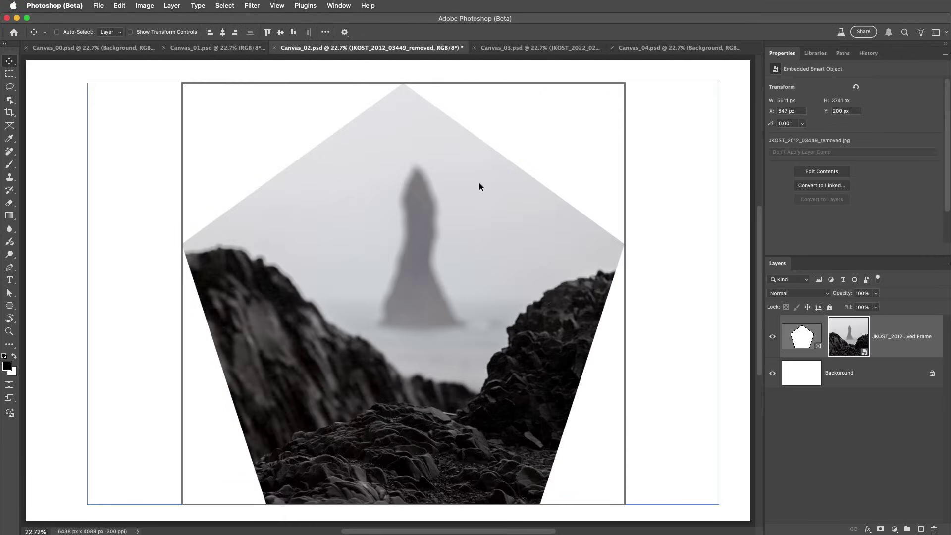
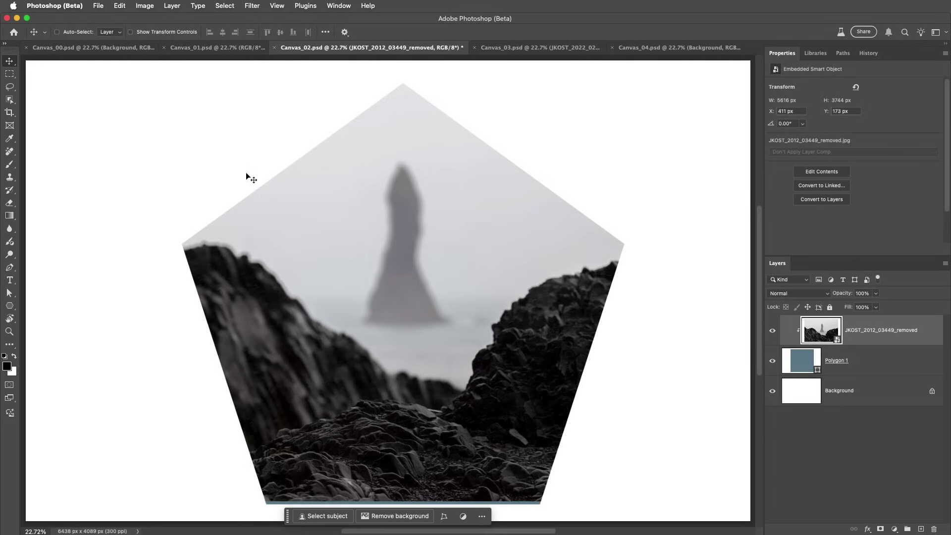
- Reposition the clipped photo and the Polygon 1 shape, first separately and finally both layers together
drag(362, 203, 398, 202)
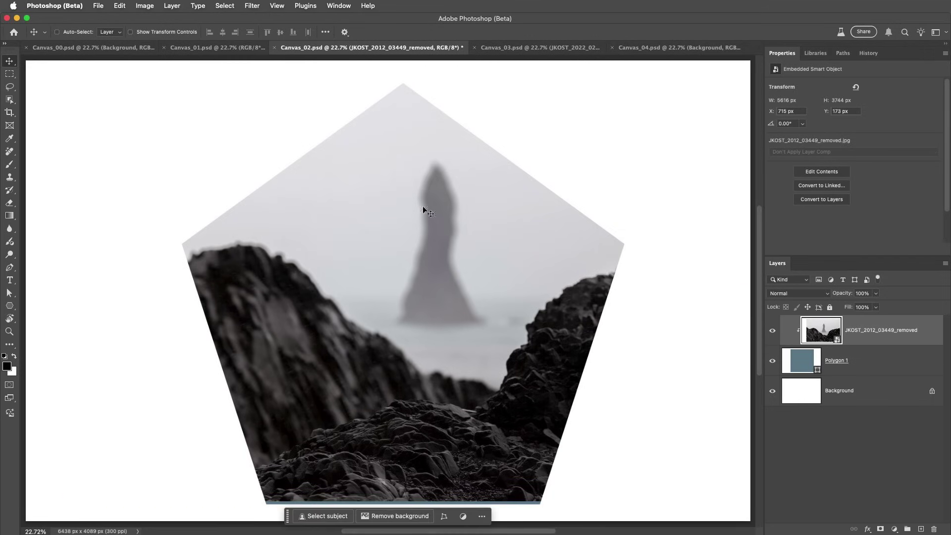
click(797, 357)
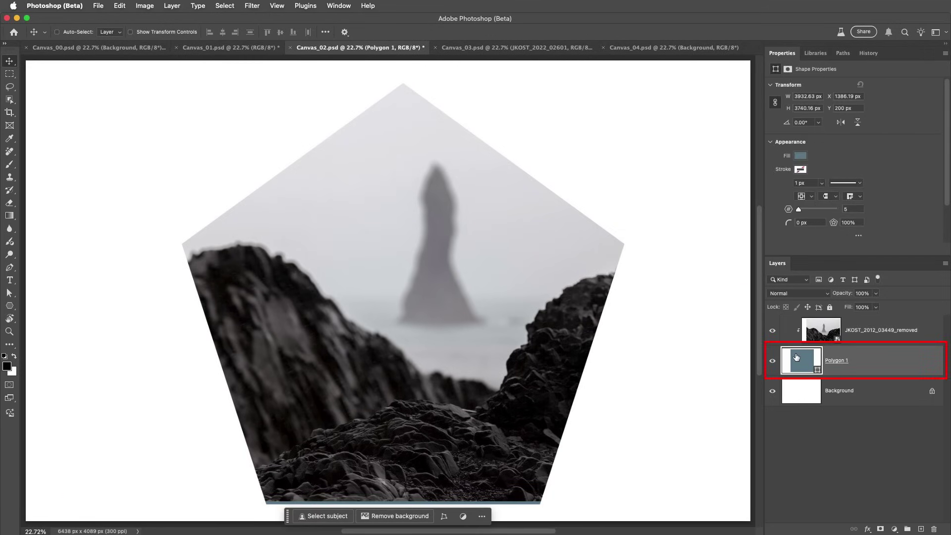
drag(497, 311, 525, 302)
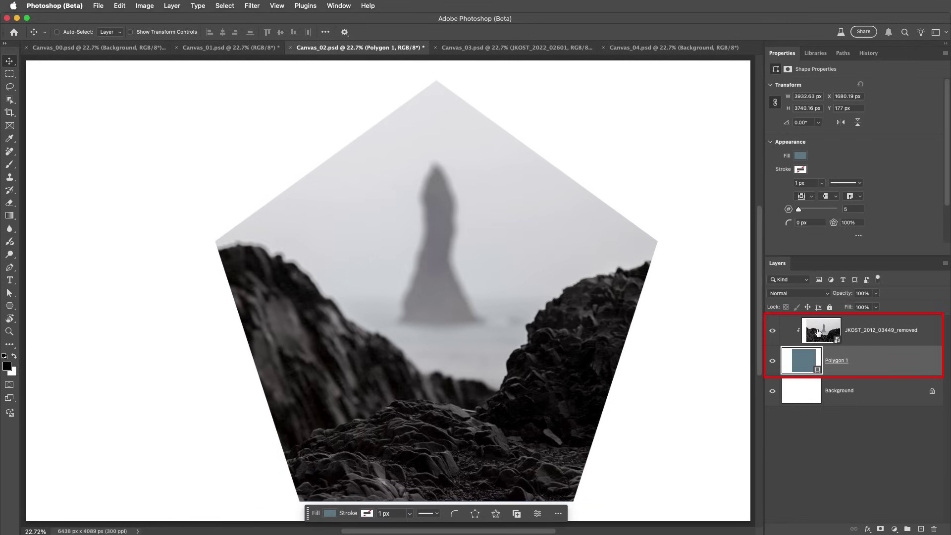
shift+click(783, 336)
drag(591, 345, 485, 347)
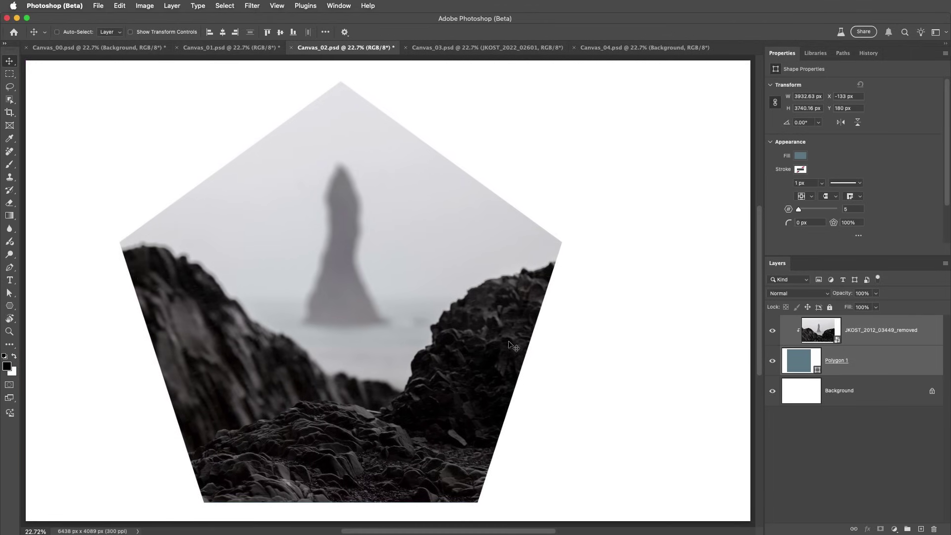
- Change the Polygon 1 shape to 6 sides and set its star ratio to 72%
click(799, 362)
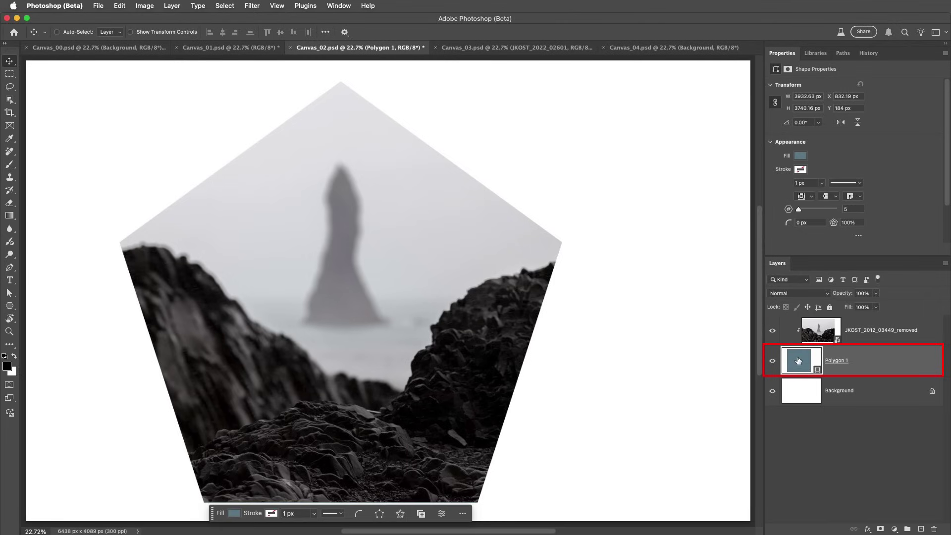
click(850, 209)
text(6)
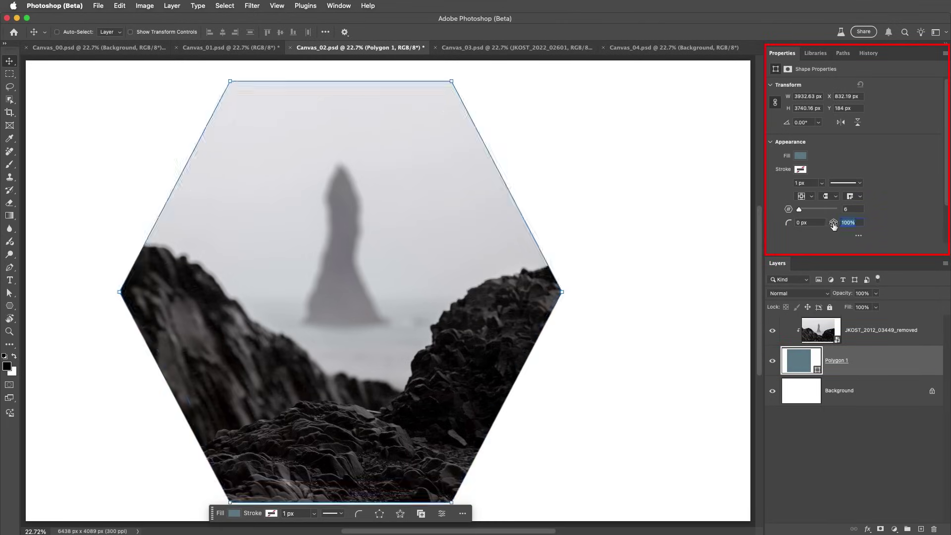
drag(834, 222, 820, 227)
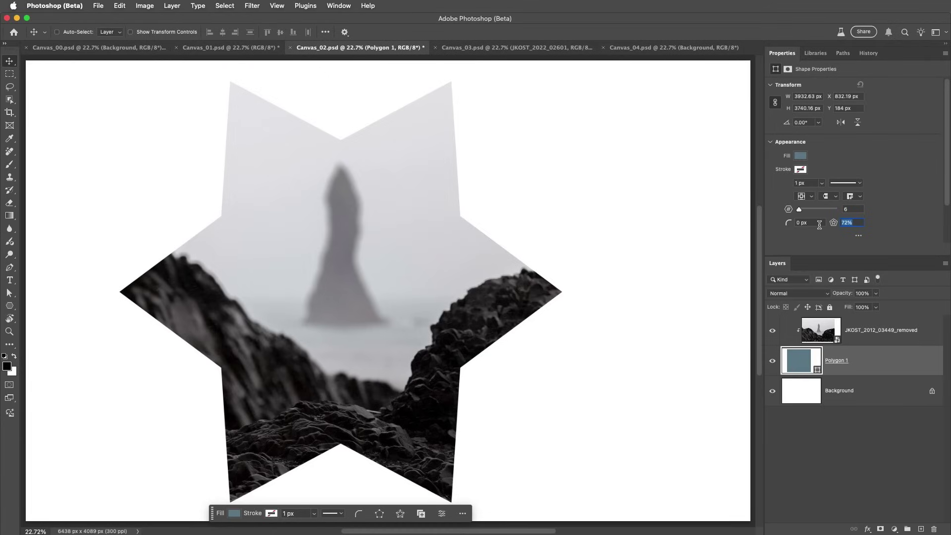
- Switch to the Canvas_03.psd document and select the DUNE type layer
click(525, 50)
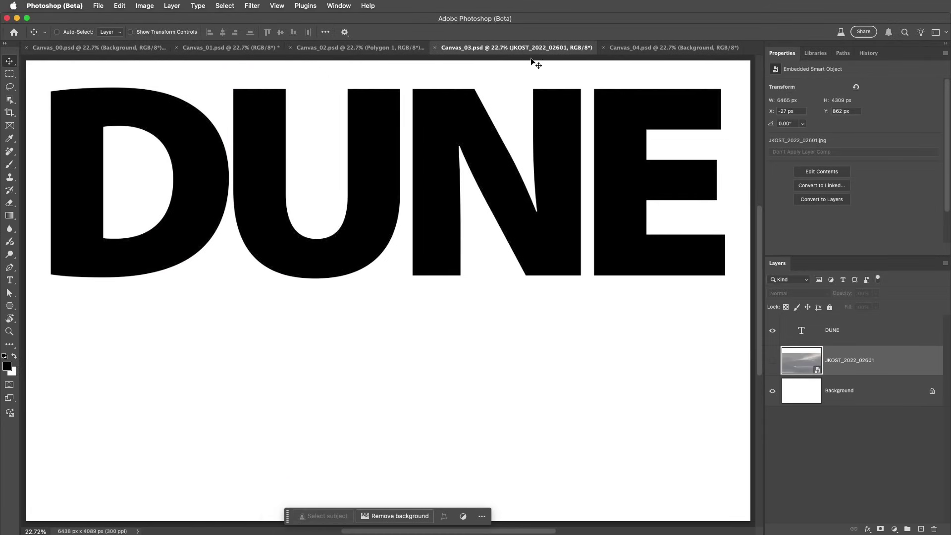
click(822, 328)
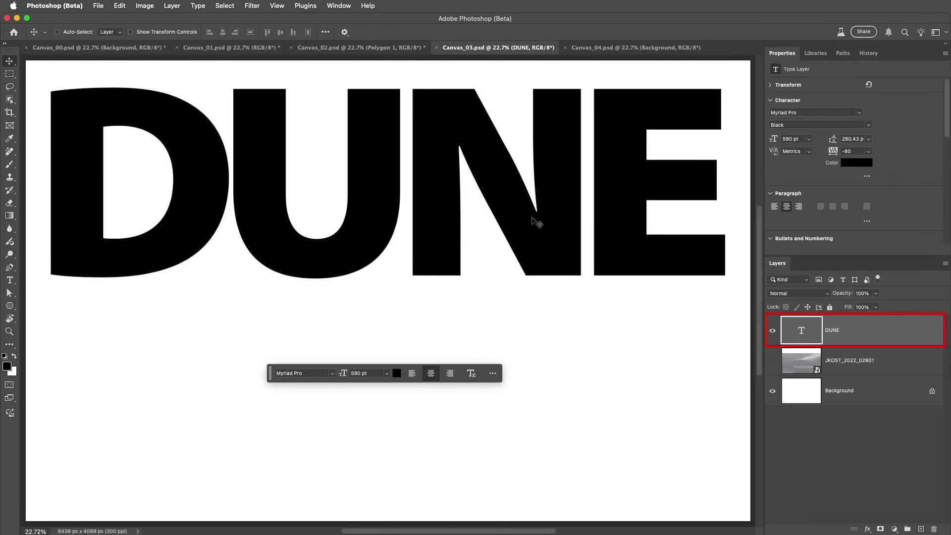
- Convert the DUNE type layer to a frame, keeping the suggested name and size, and undo the conversion
click(174, 6)
mouse_move(179, 20)
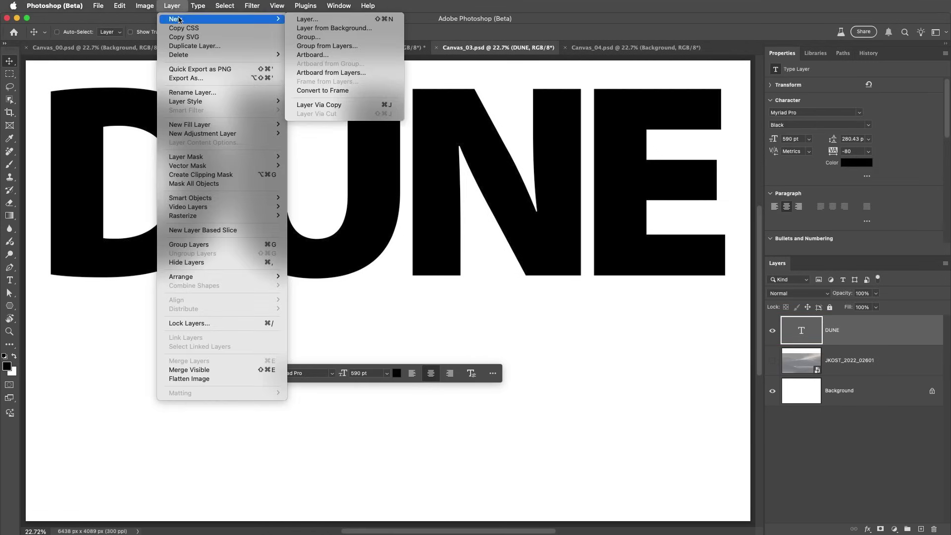
click(323, 90)
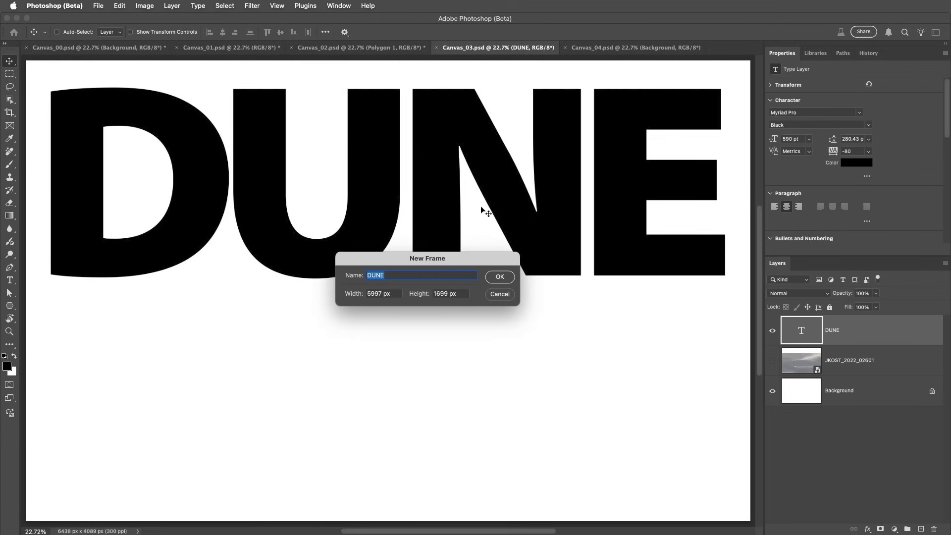
click(506, 277)
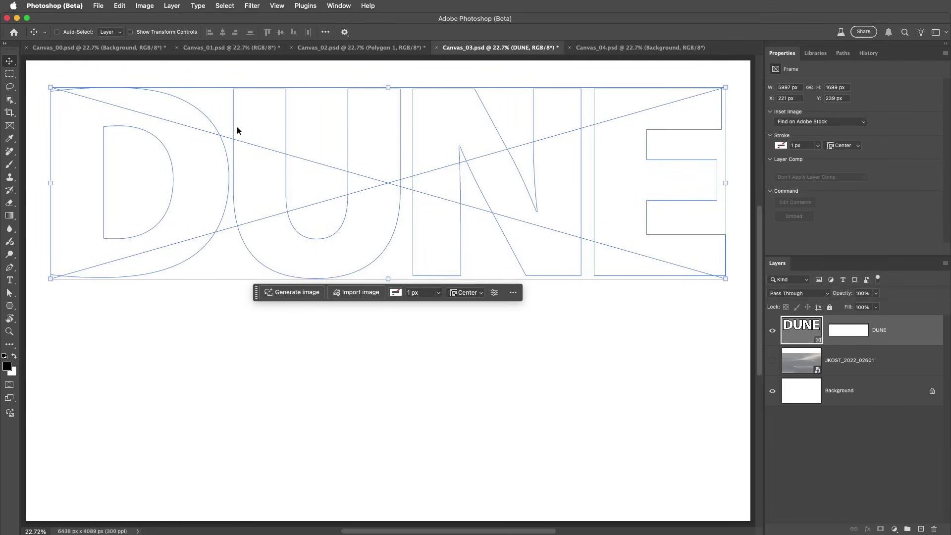
click(120, 6)
click(123, 19)
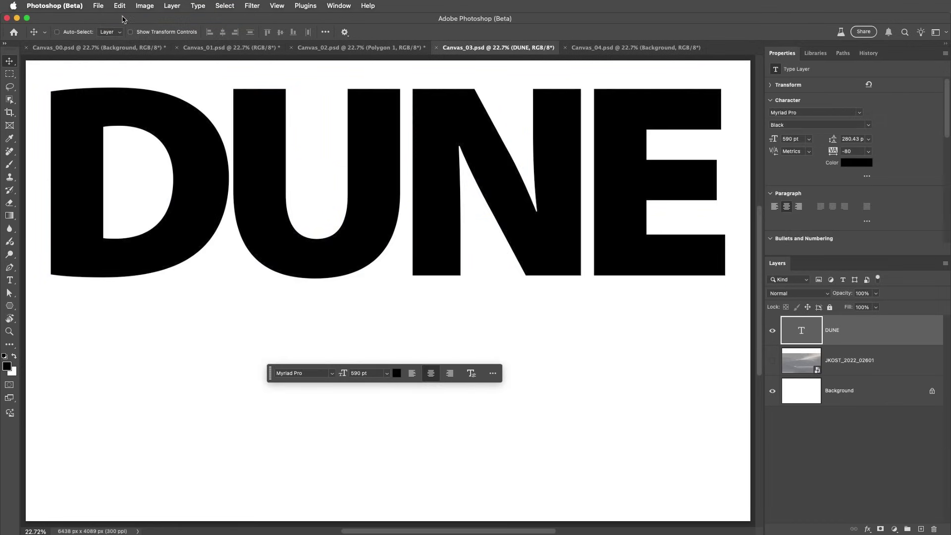
- Show the JKOST_2022_02601 photo layer, move it above the DUNE type layer and clip it to the type
click(773, 362)
drag(842, 362, 834, 323)
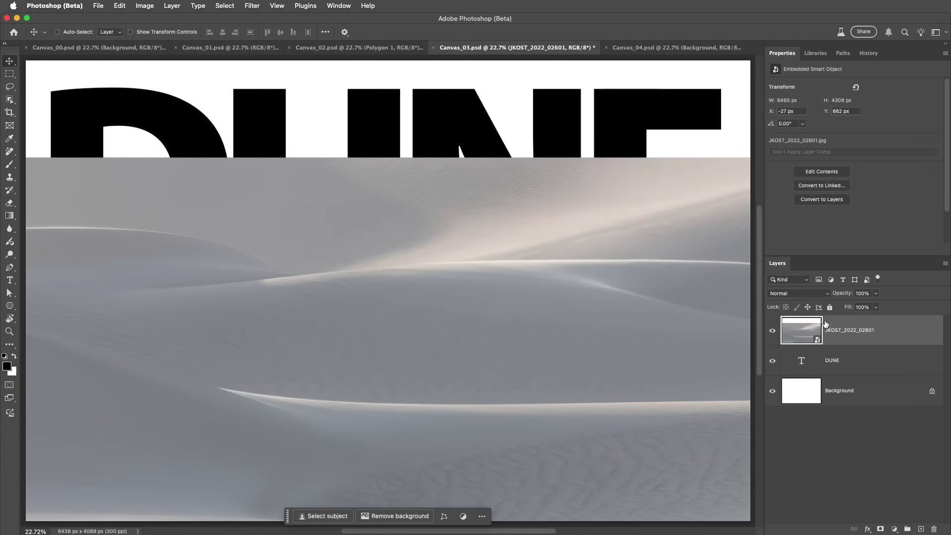
click(173, 7)
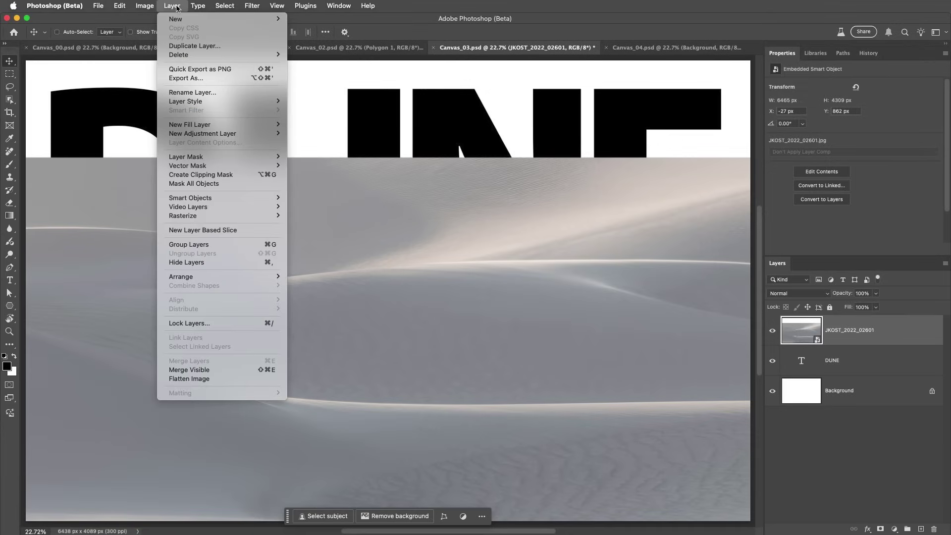
click(240, 176)
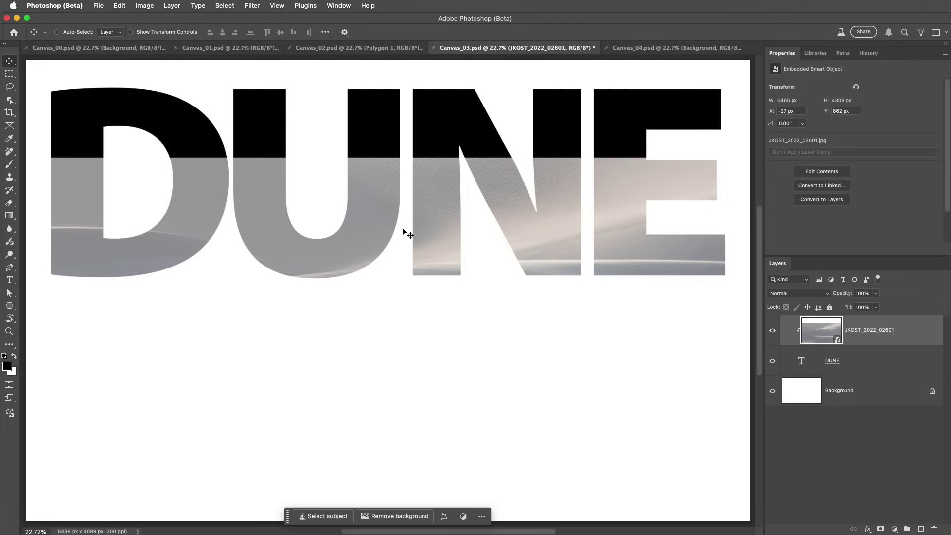
- Move the clipped photo up so it covers the letters, and reposition the DUNE type layer lower on the canvas
drag(402, 229, 403, 159)
click(803, 363)
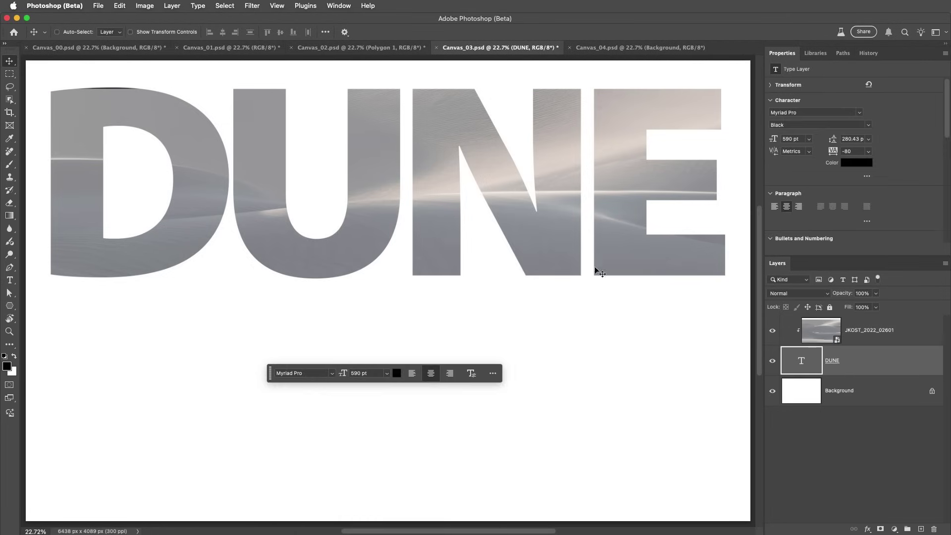
drag(550, 237, 539, 322)
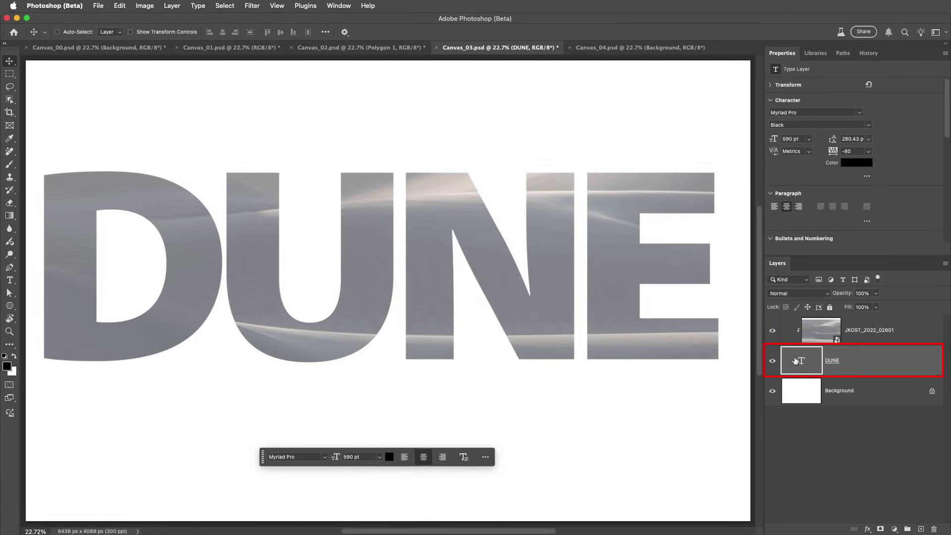
- Change the text of the DUNE type layer to SAND, commit the edit and return to the Move tool
double_click(796, 361)
text(SAND)
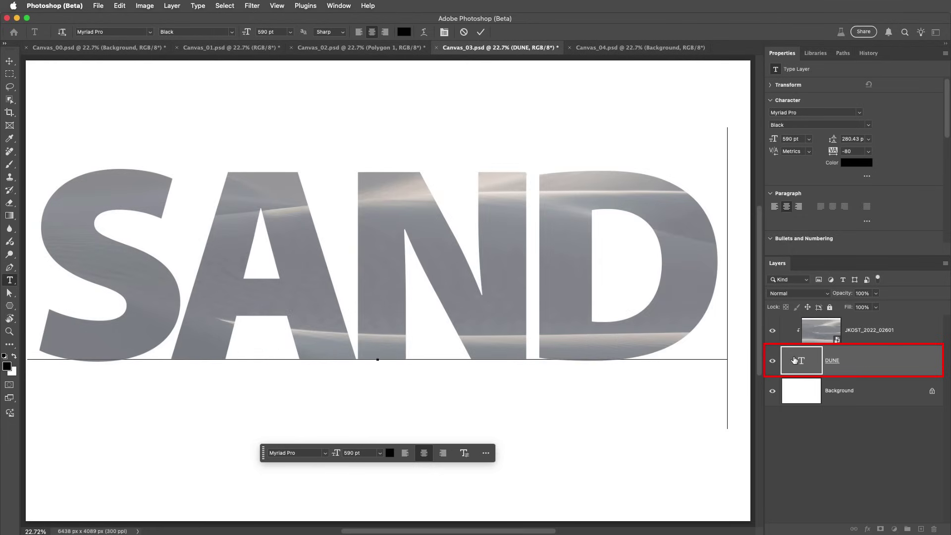
key(super+Return)
key(v)
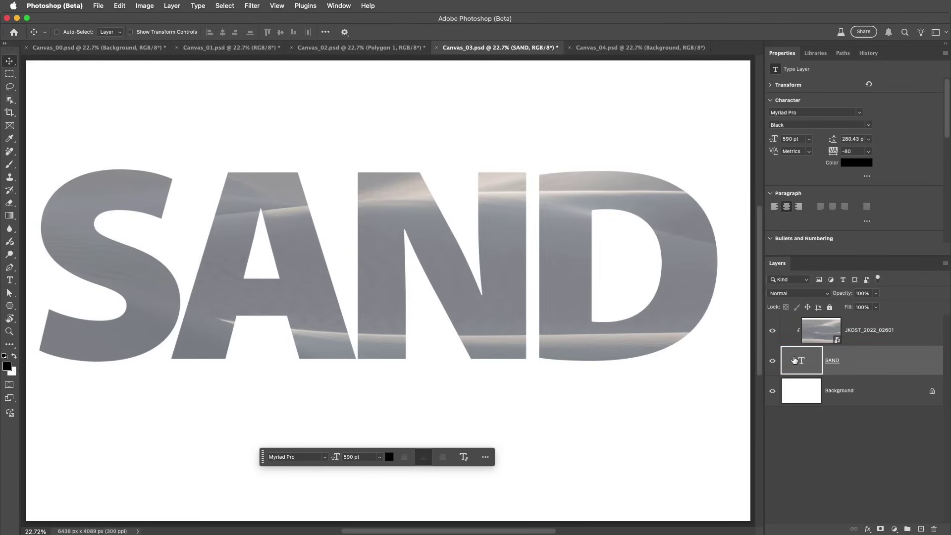
- Switch to the Canvas_04.psd document and select the saved bird path
click(623, 48)
click(843, 53)
click(796, 84)
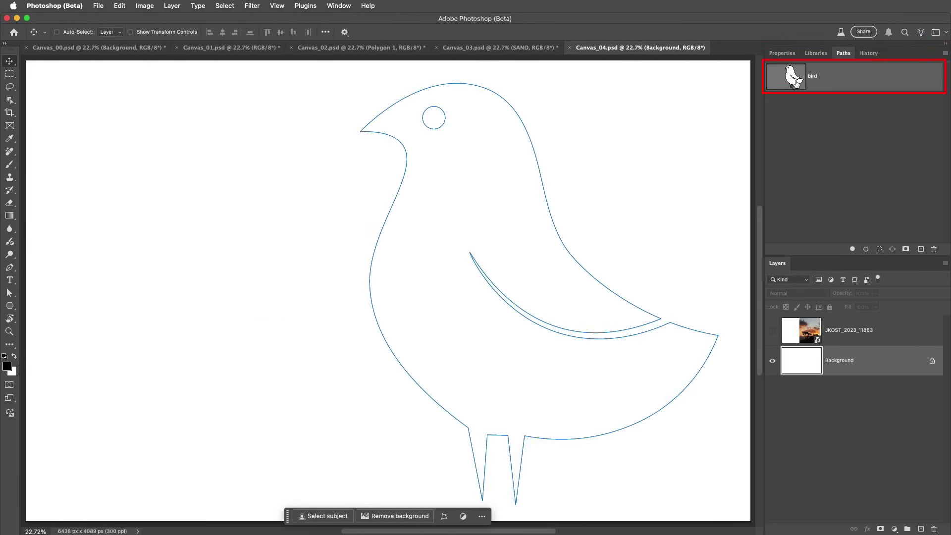
- Try turning the bird path into a frame by way of a shape layer, keeping the suggested name and size, and revert the document
key(p)
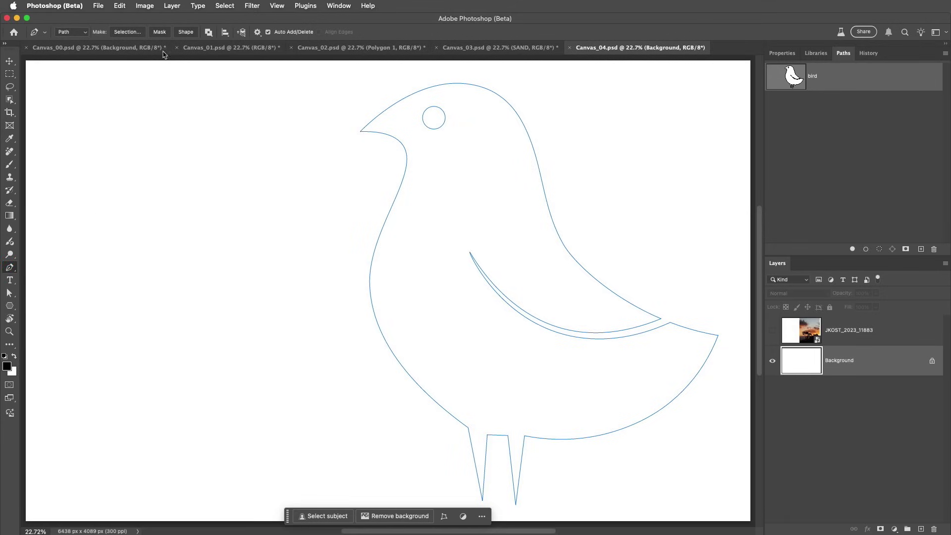
click(185, 33)
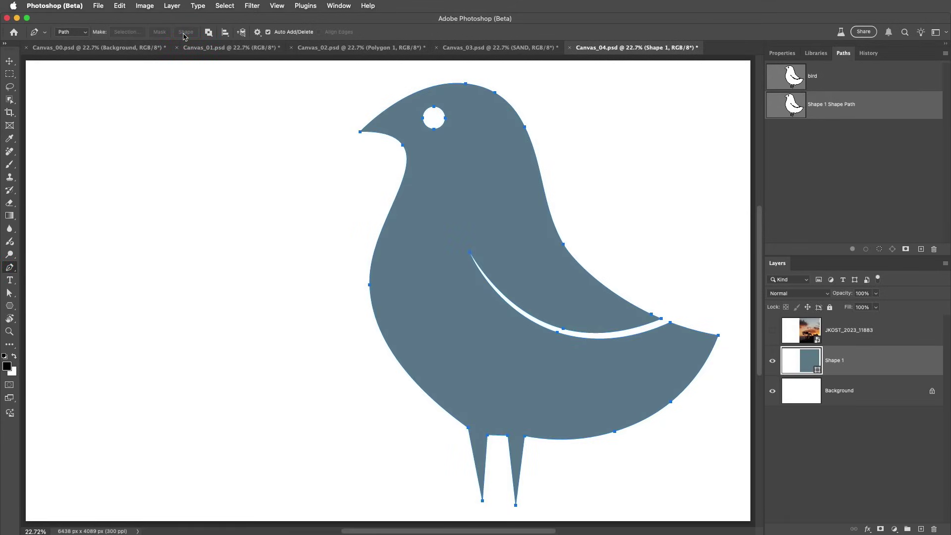
click(175, 6)
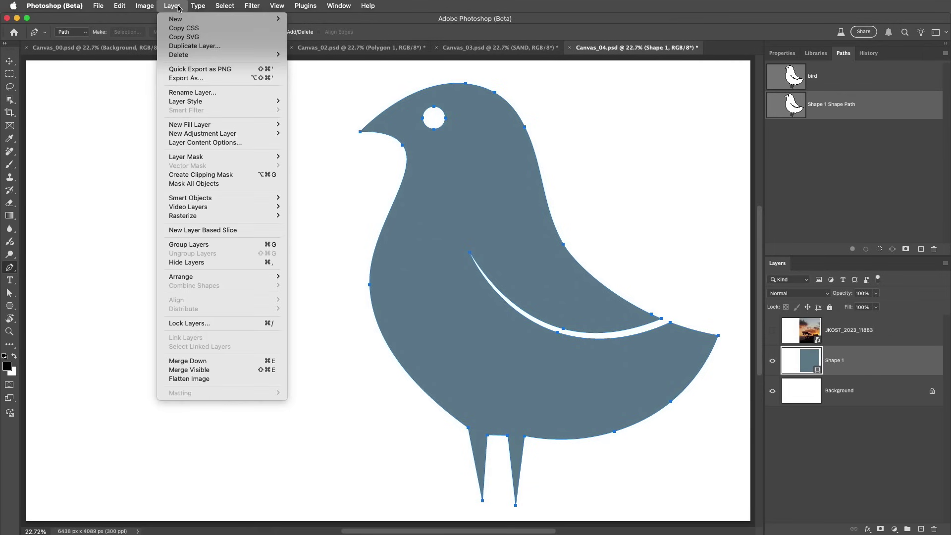
mouse_move(203, 20)
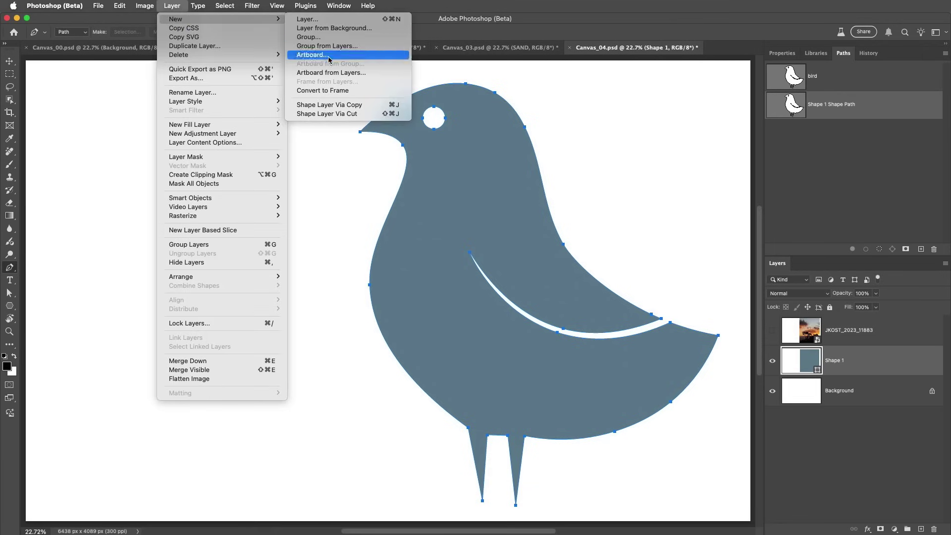
click(346, 92)
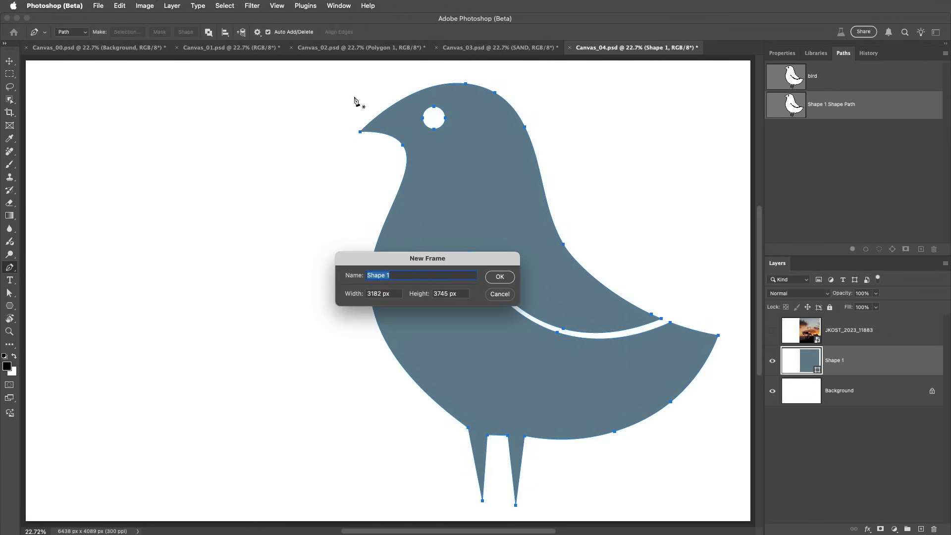
click(501, 277)
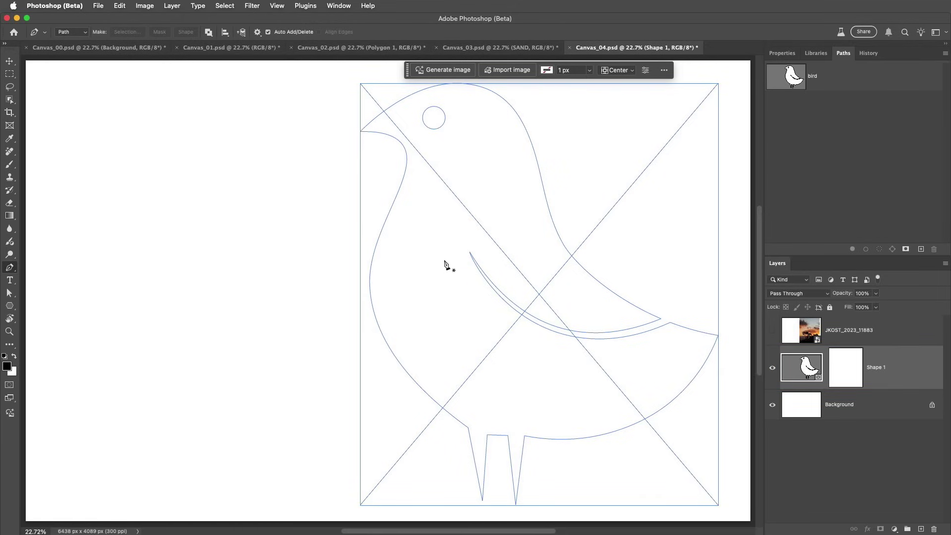
click(100, 9)
click(119, 131)
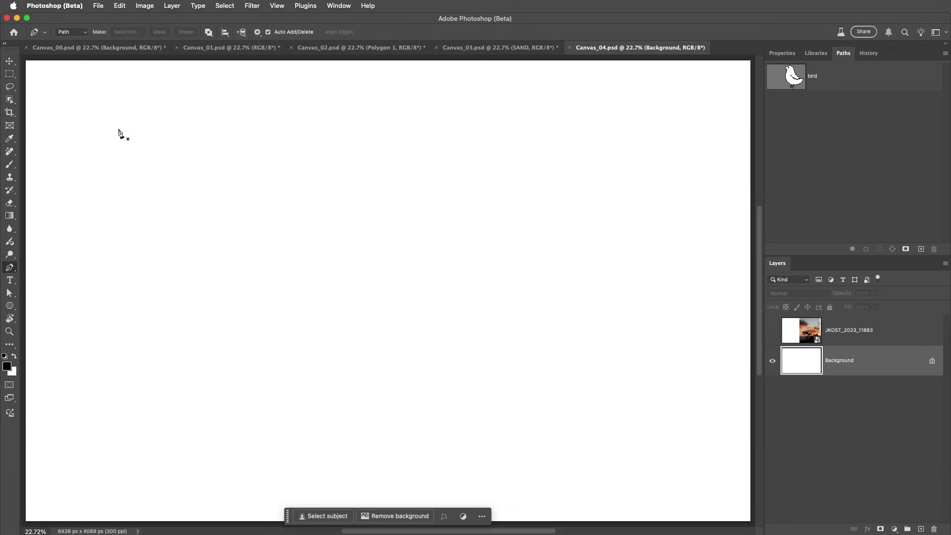
- Show the JKOST_2023_11883 photo layer and give it a vector mask made from the bird path
click(787, 79)
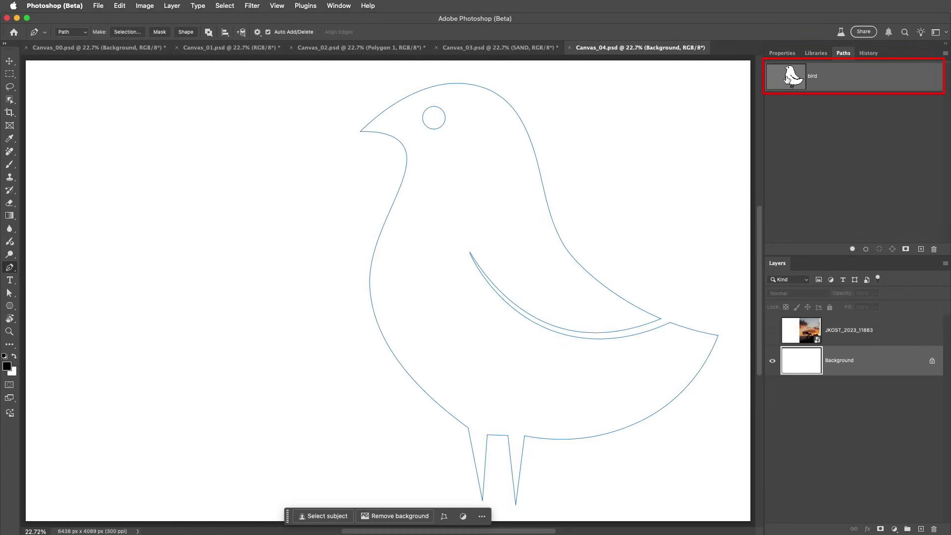
click(808, 332)
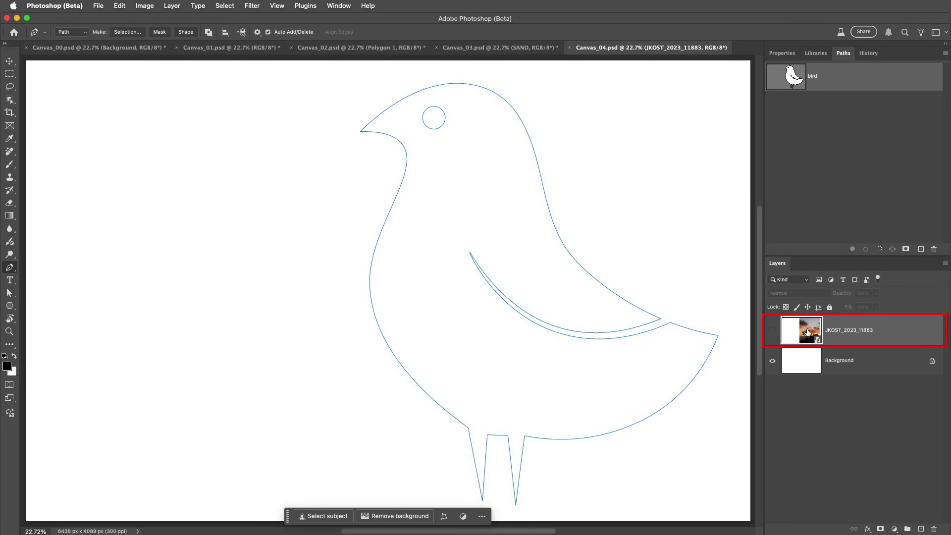
click(772, 330)
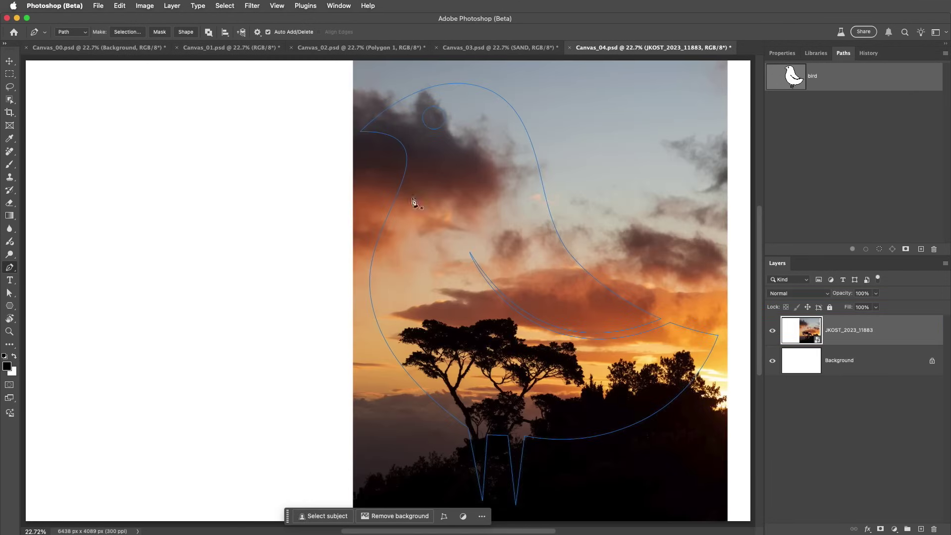
click(173, 7)
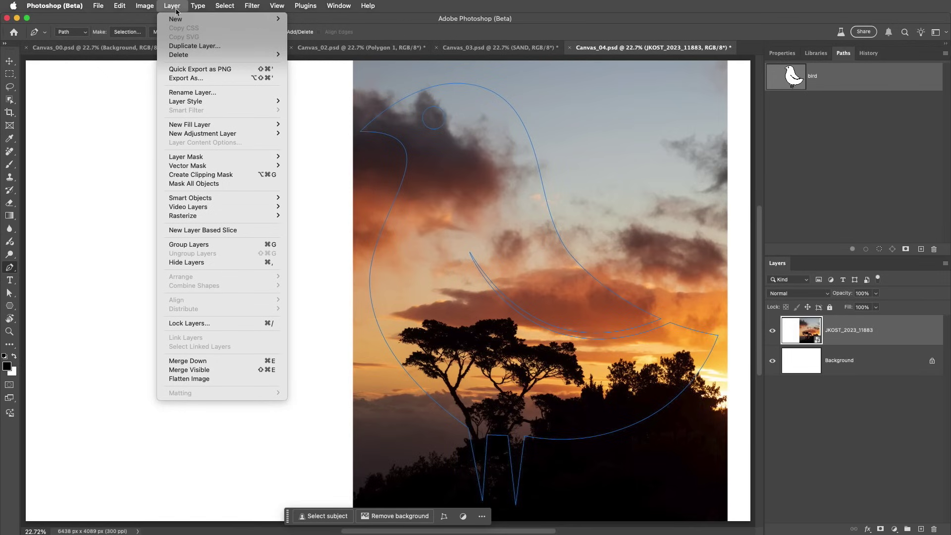
mouse_move(221, 166)
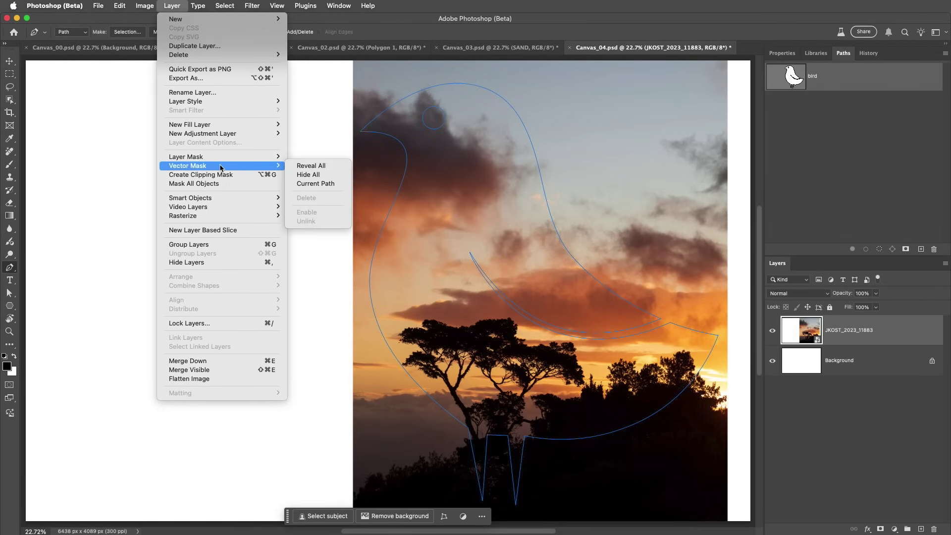
click(331, 184)
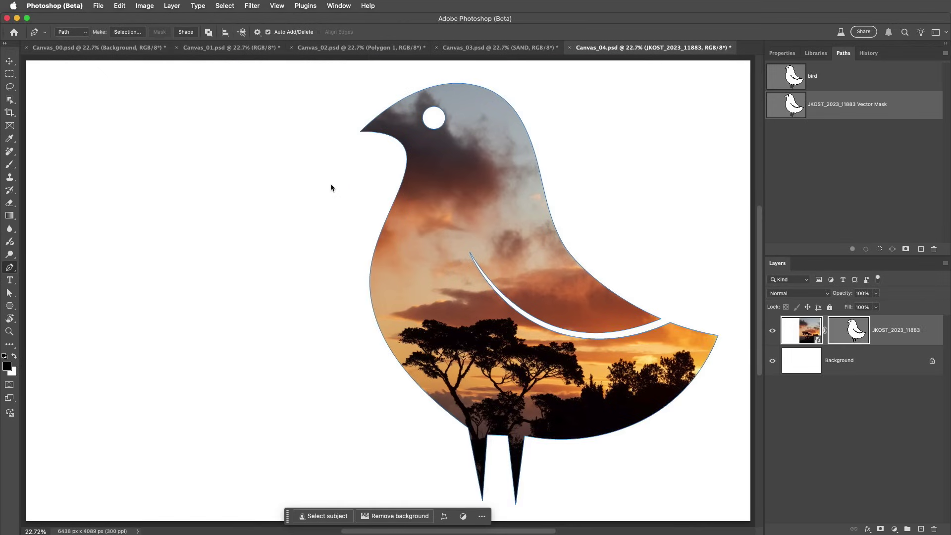
- Reshape the photo's vector mask by moving the anchor point on the bird's chest slightly inward, and deselect the path
click(10, 293)
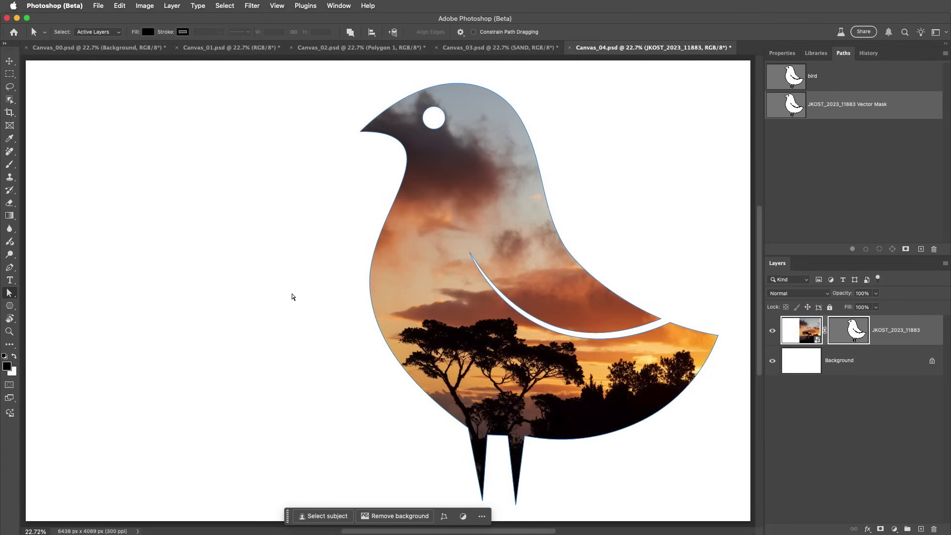
click(370, 286)
drag(370, 286, 385, 283)
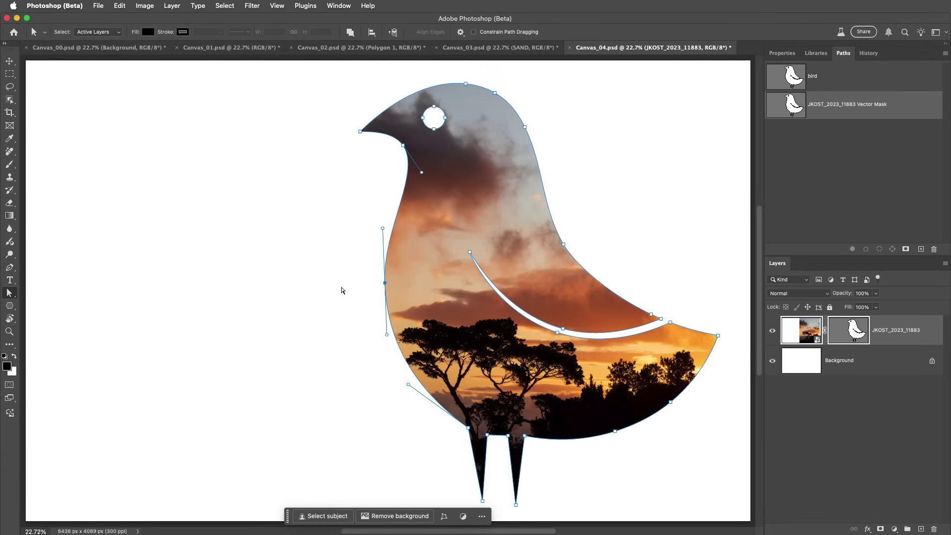
key(Return)
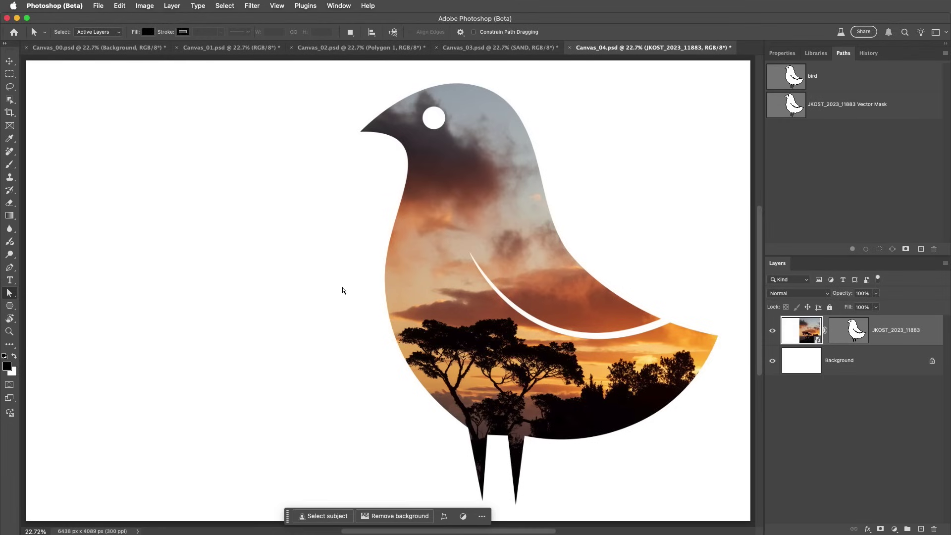